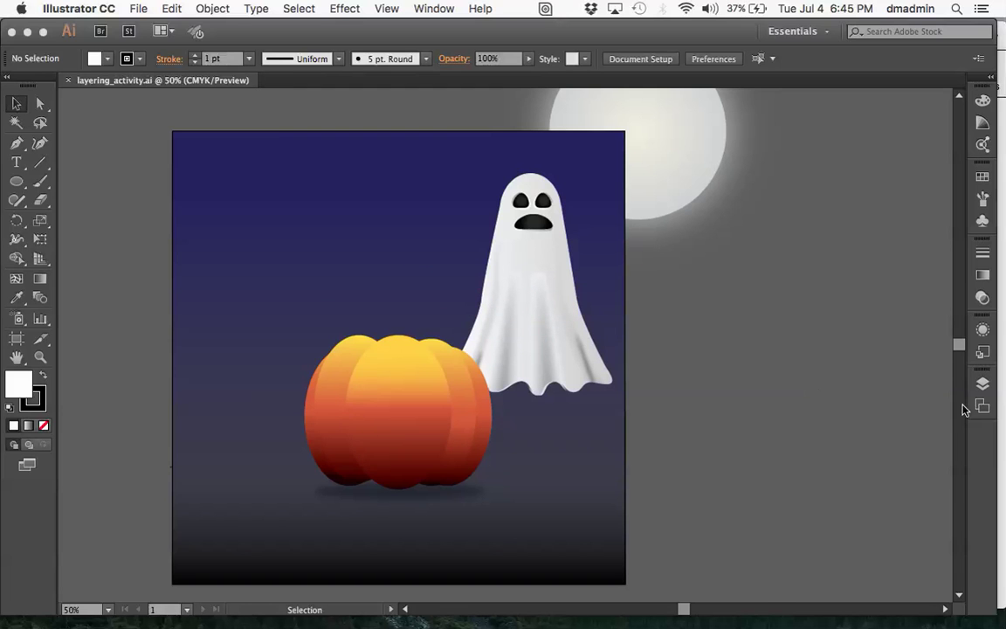
Bring Illustrator to the front and open the Layers panel for the Halloween artwork
click(984, 387)
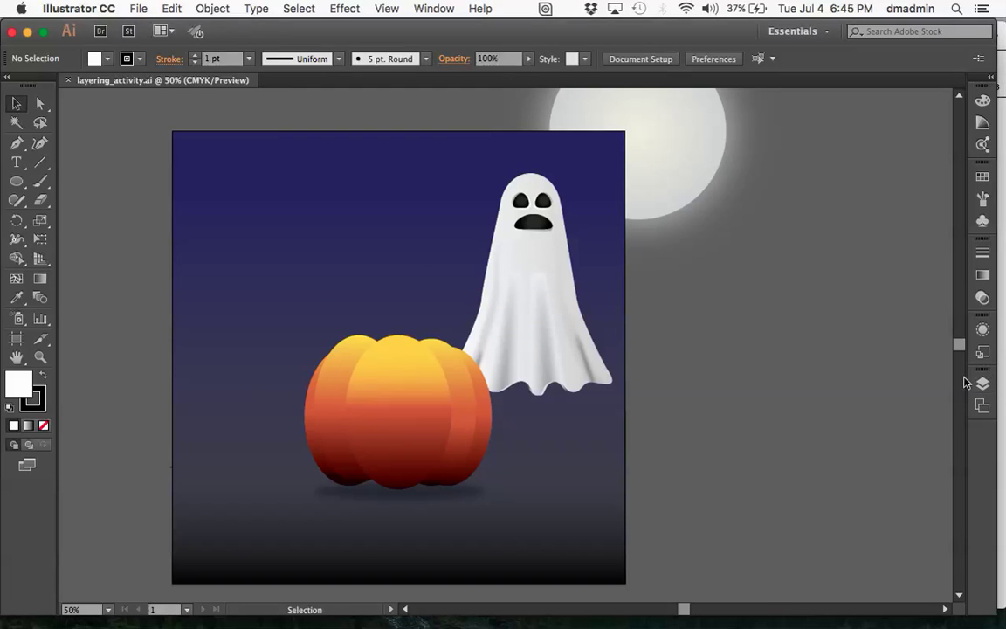
click(984, 385)
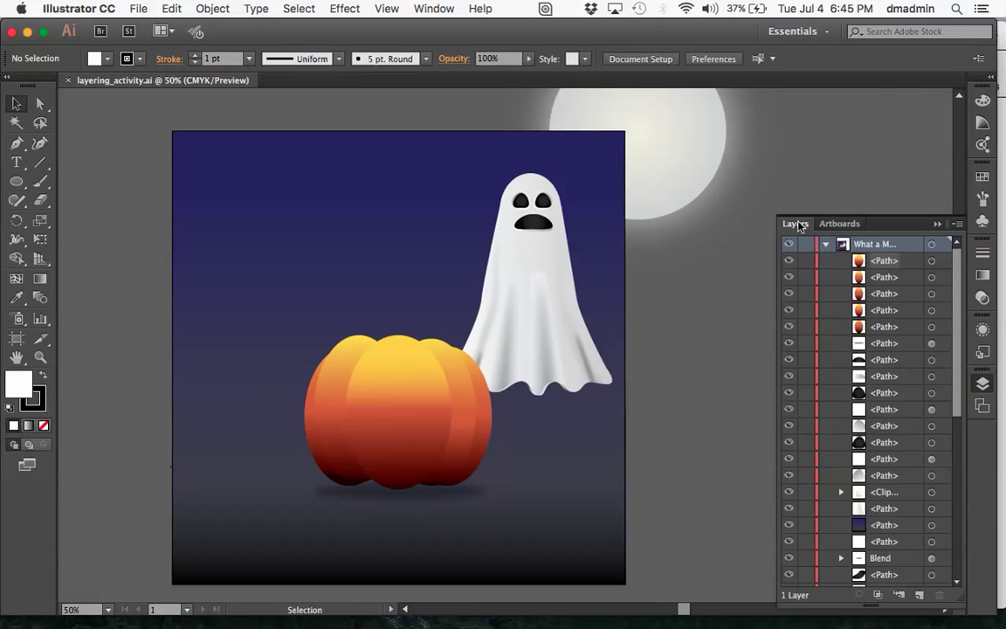
Float the Layers panel on its own, collapse Artboards, and hide then restore the panels
drag(799, 225, 662, 99)
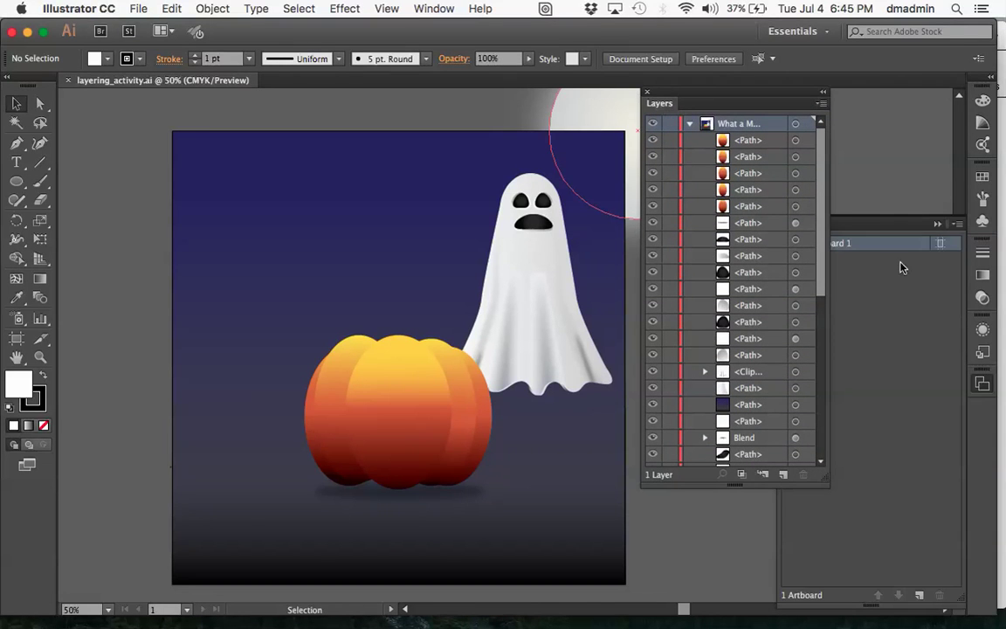
click(937, 224)
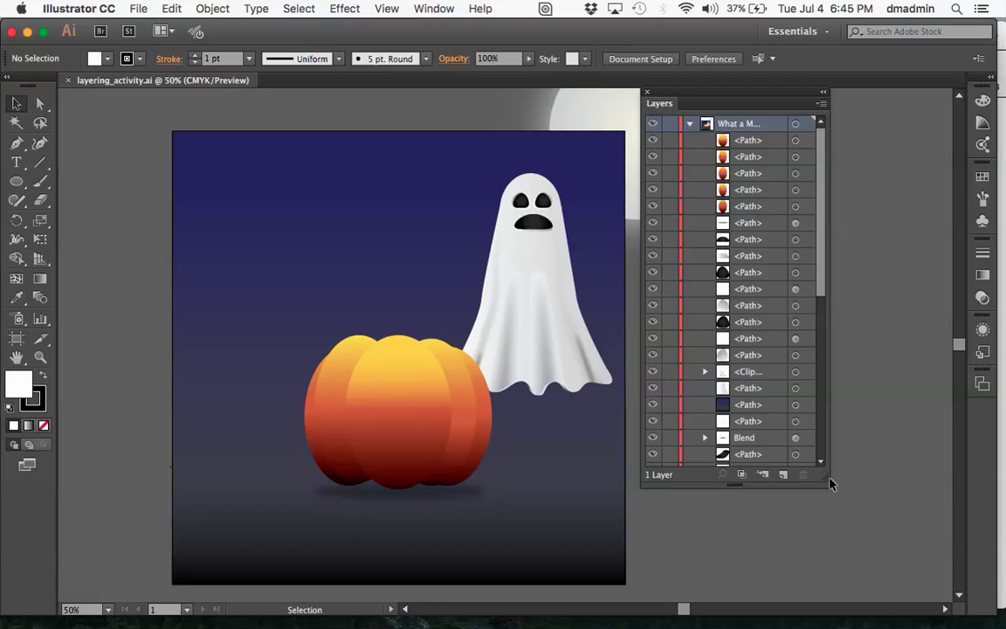
key(F7)
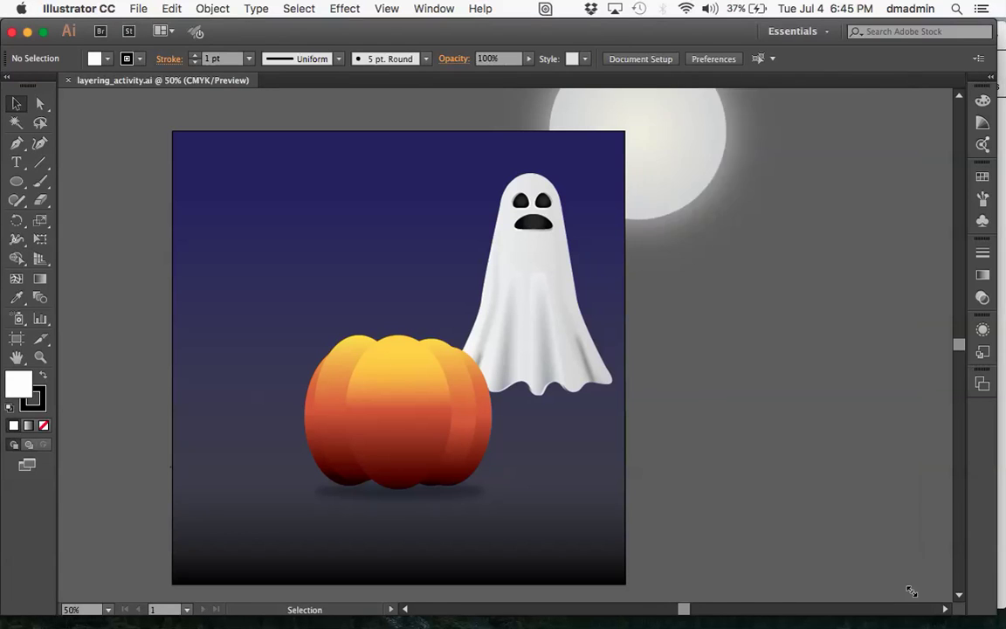
key(F7)
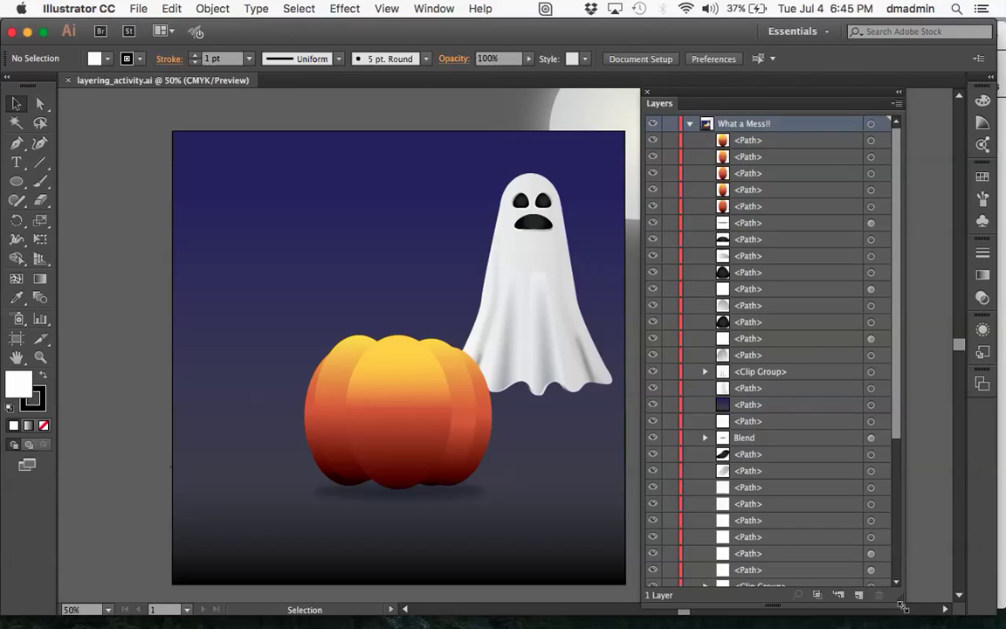
Scroll through the What a Mess!! layer's paths, then switch to the class page in Chrome
scroll(778, 472, down, 5)
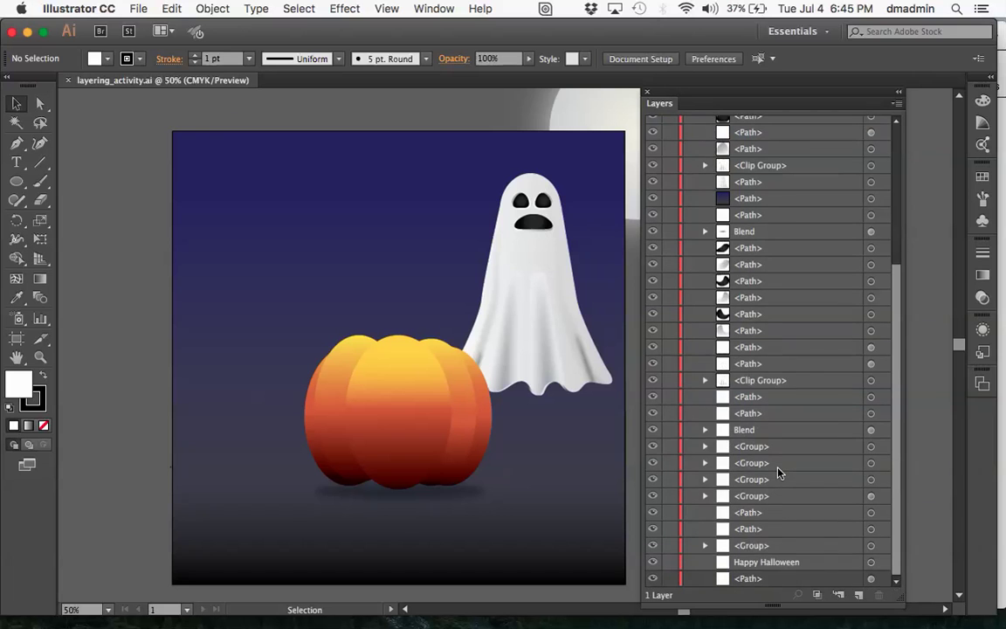
scroll(778, 471, up, 5)
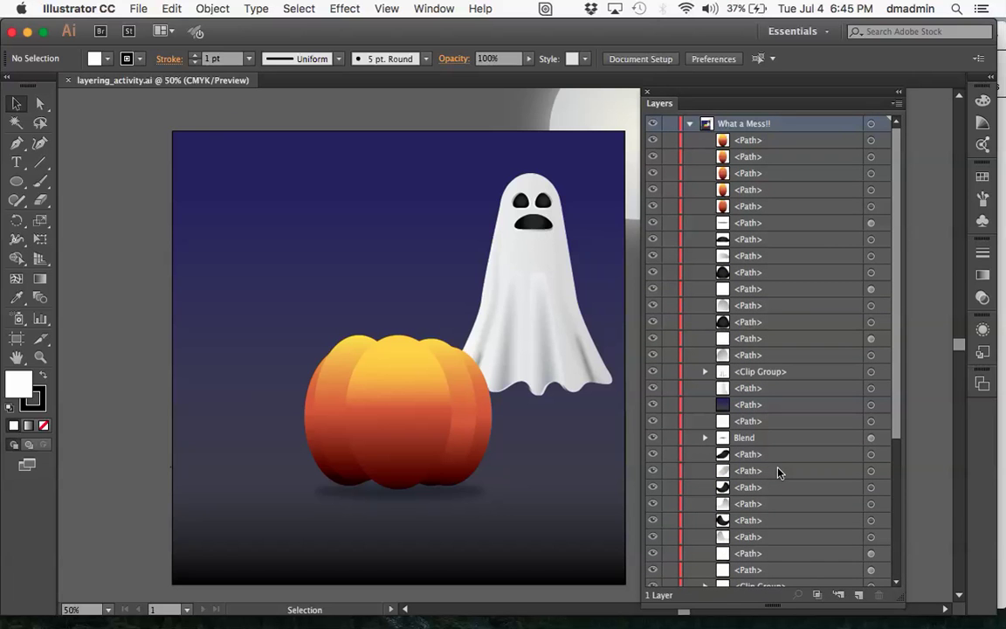
scroll(777, 472, down, 5)
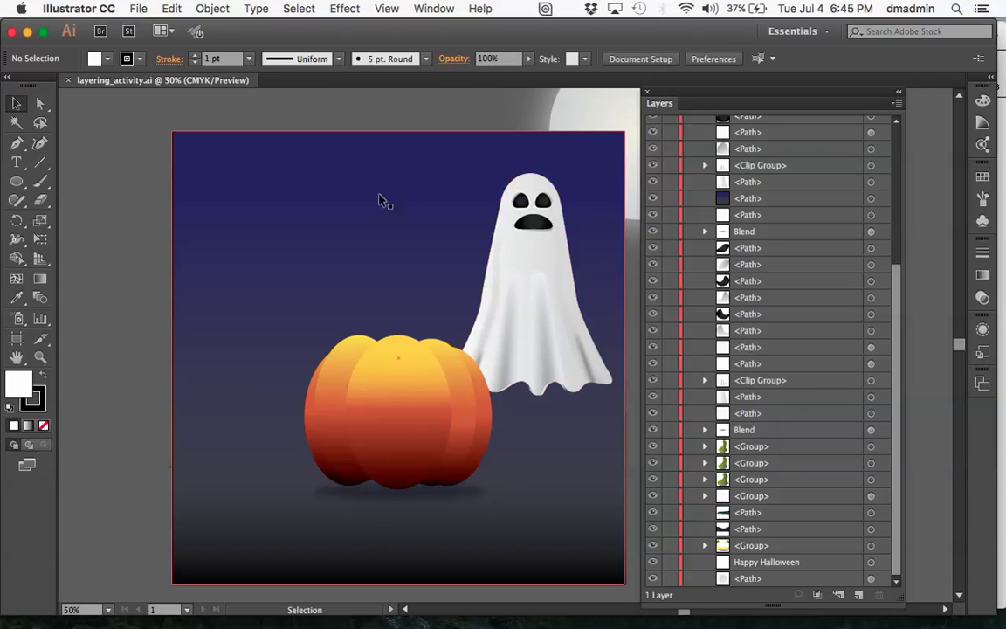
scroll(796, 320, up, 5)
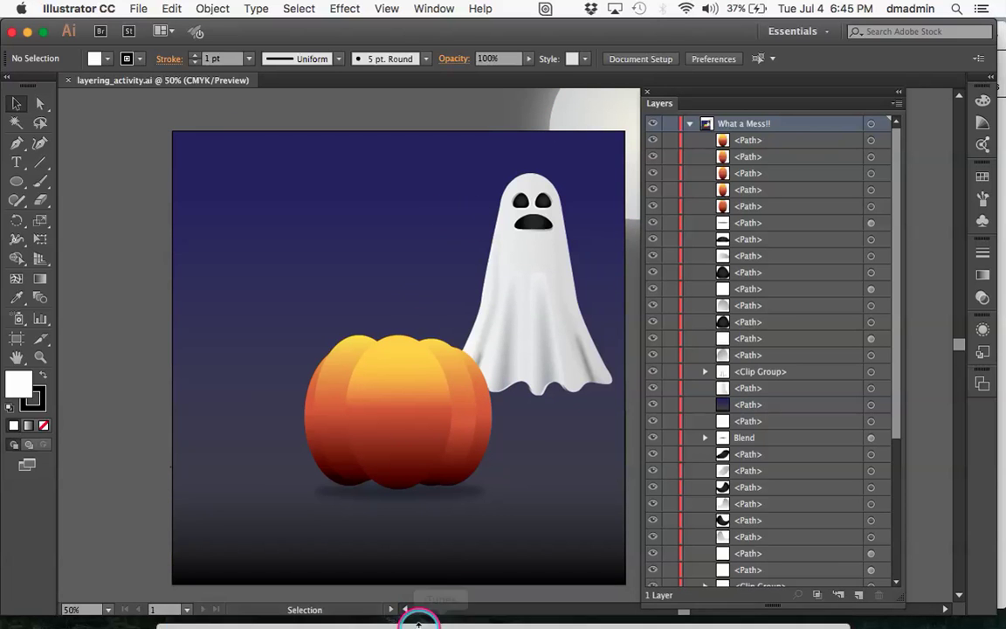
mouse_move(428, 615)
click(387, 600)
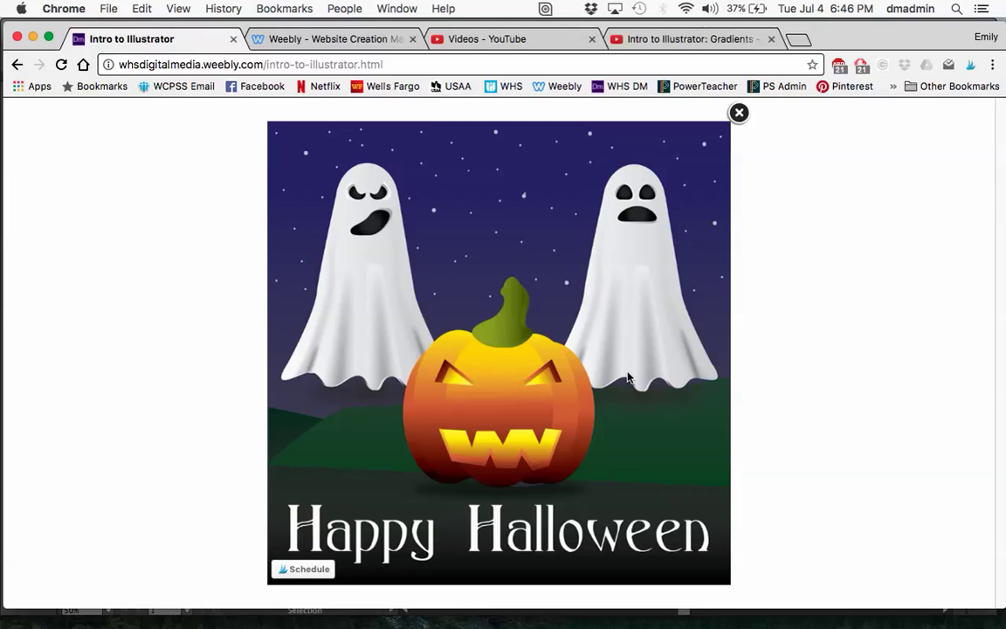
Close the enlarged Halloween image and open the 'How to organize Layers' tutorial
click(739, 113)
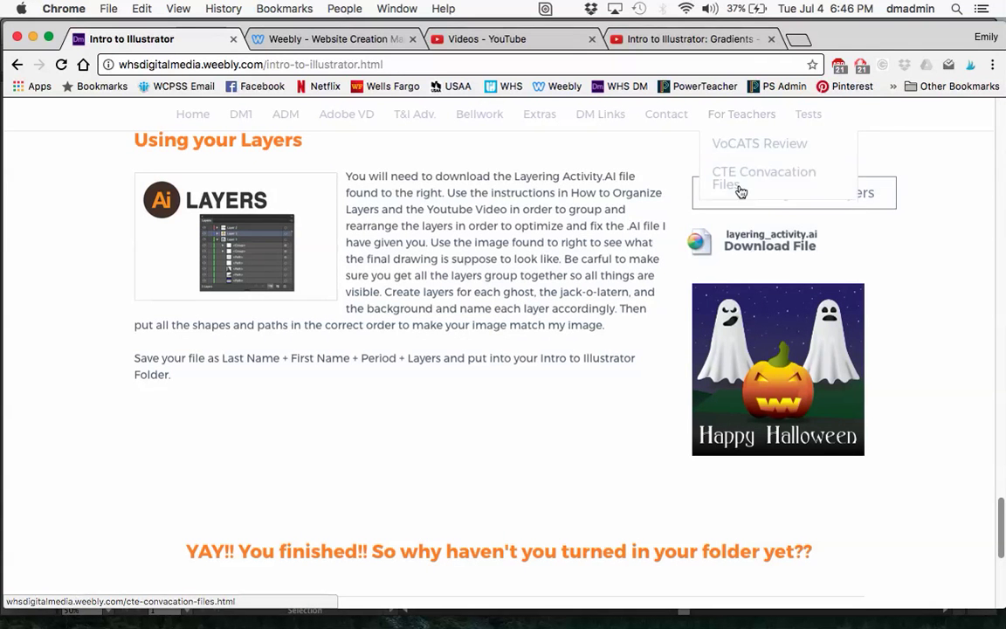
click(865, 193)
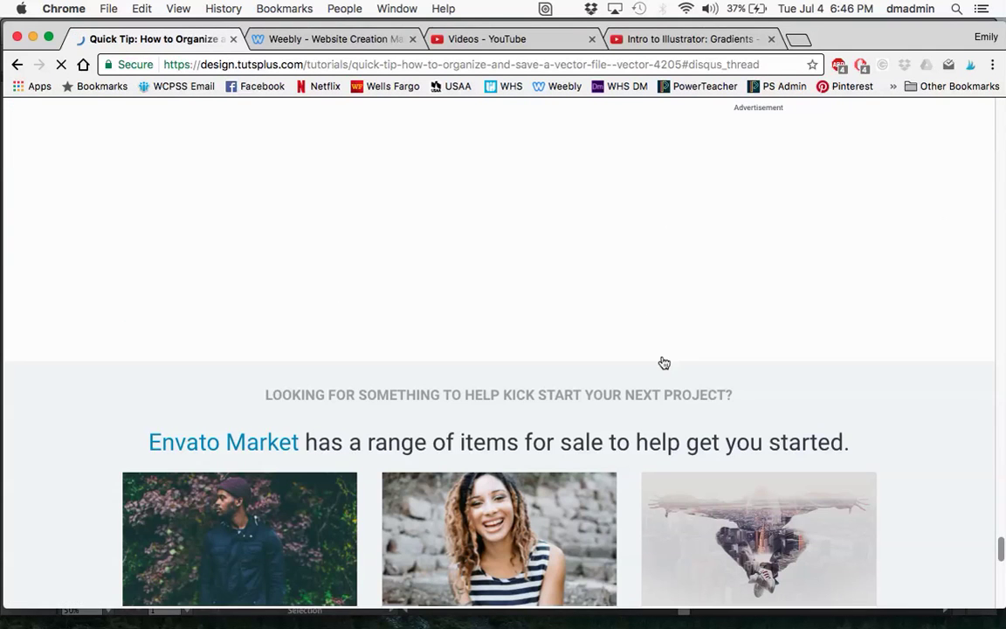
Scroll through the Tuts+ layers tutorial, go back to the class page, and minimize Chrome
scroll(662, 379, up, 10)
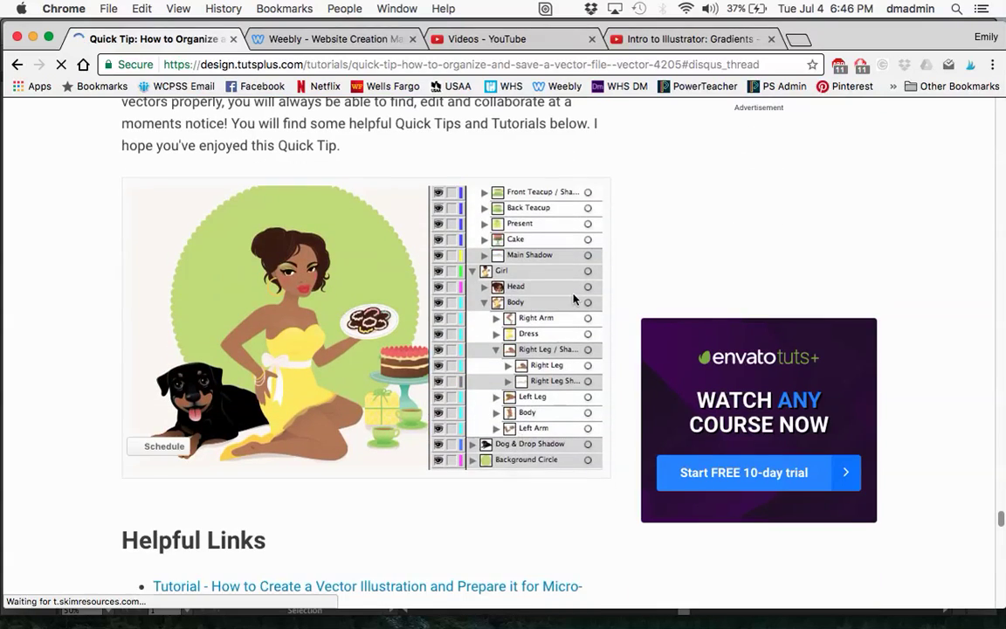
scroll(536, 280, up, 20)
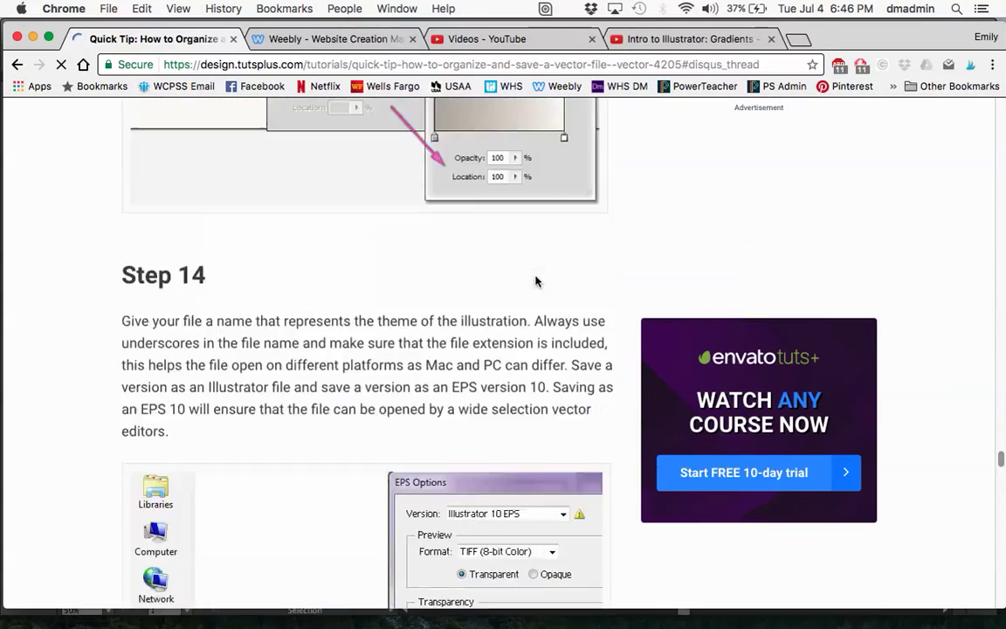
scroll(536, 280, up, 10)
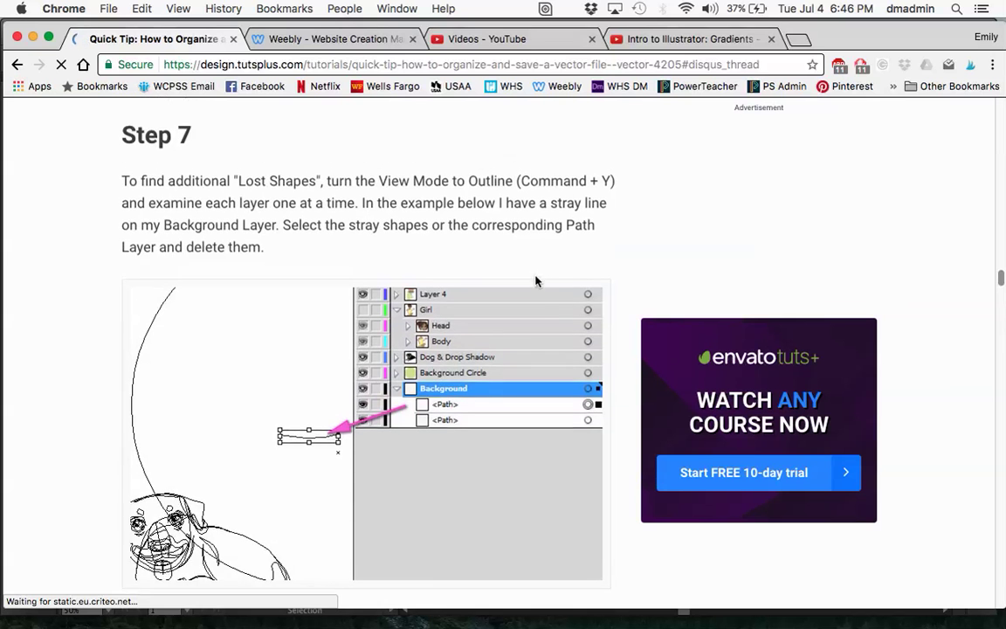
scroll(429, 416, up, 10)
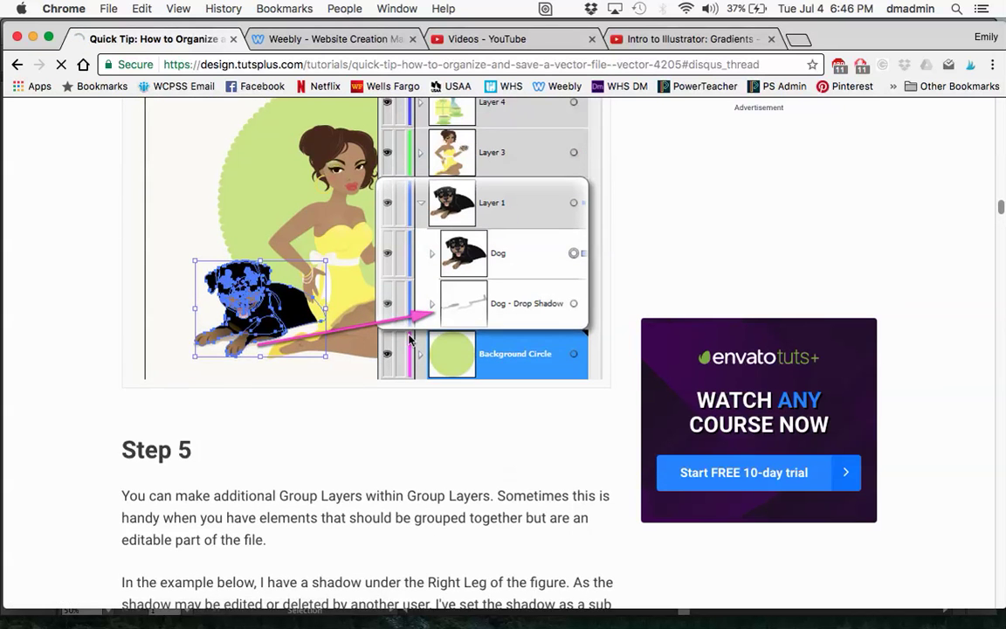
click(17, 65)
click(32, 37)
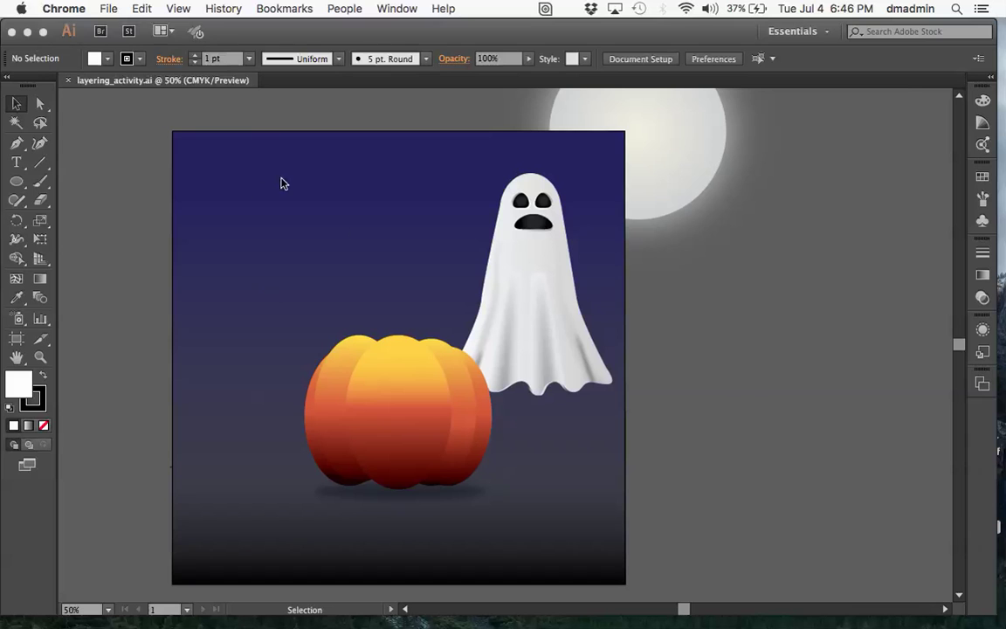
Select the middle pumpkin segment and undo its accidental move with Cmd+Z
click(248, 193)
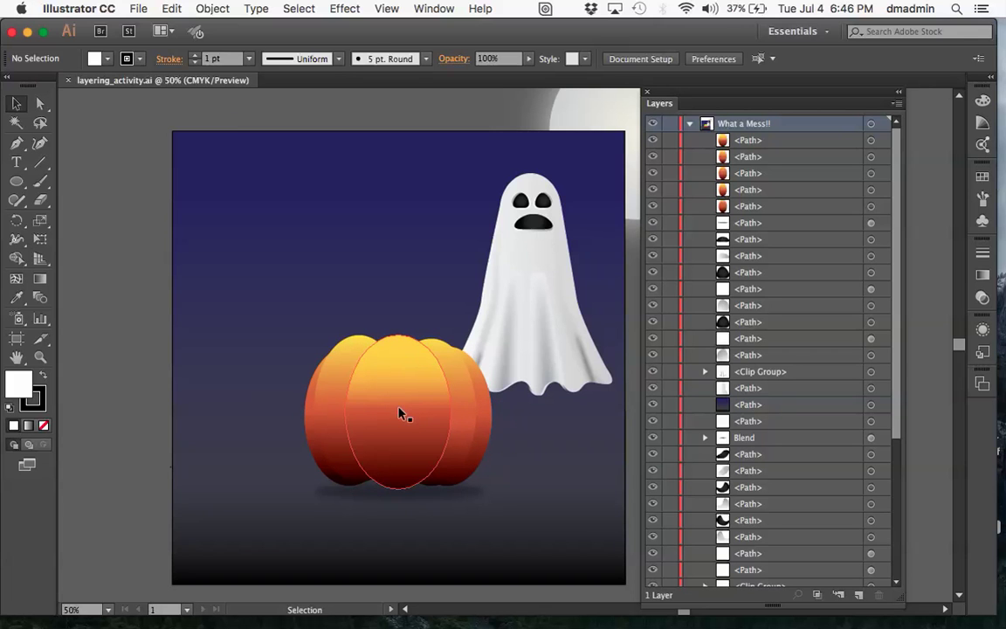
click(399, 412)
drag(399, 412, 254, 286)
key(super+z)
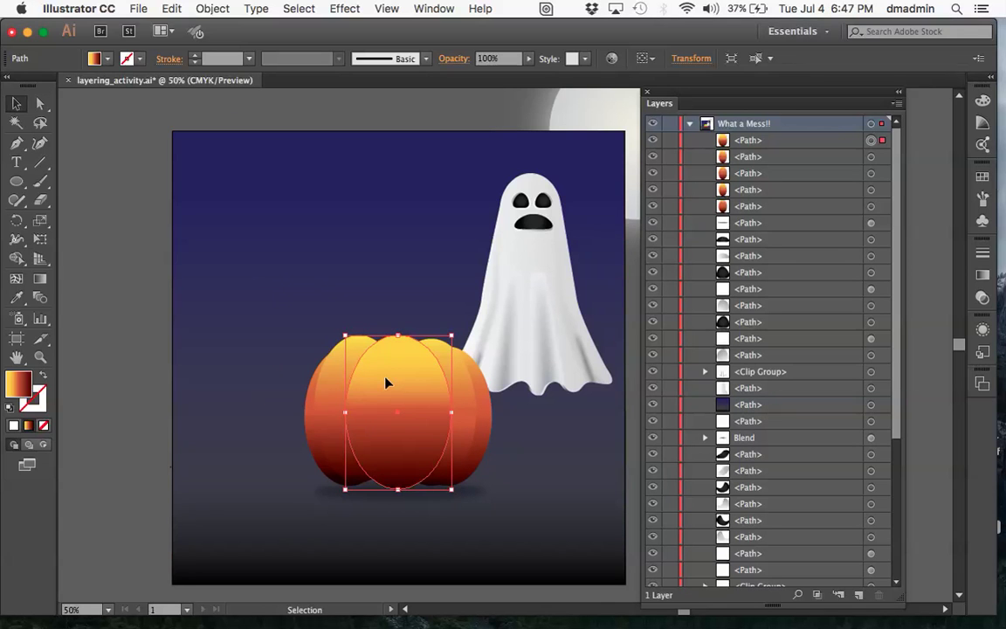
Shift-select the remaining pumpkin segments, adding the fifth path via its Layers target circle
drag(392, 427, 490, 415)
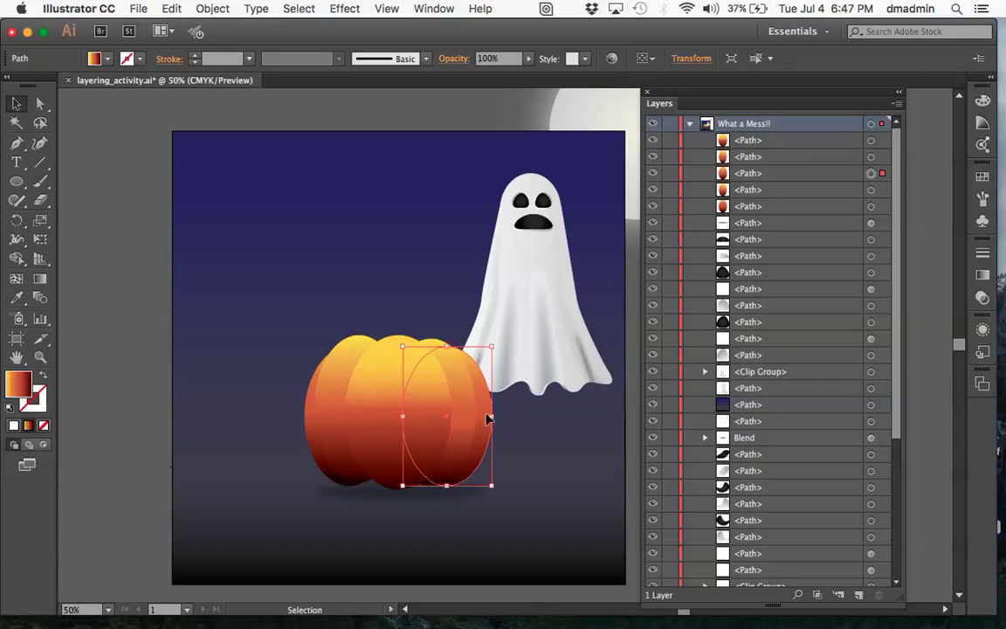
shift+click(463, 418)
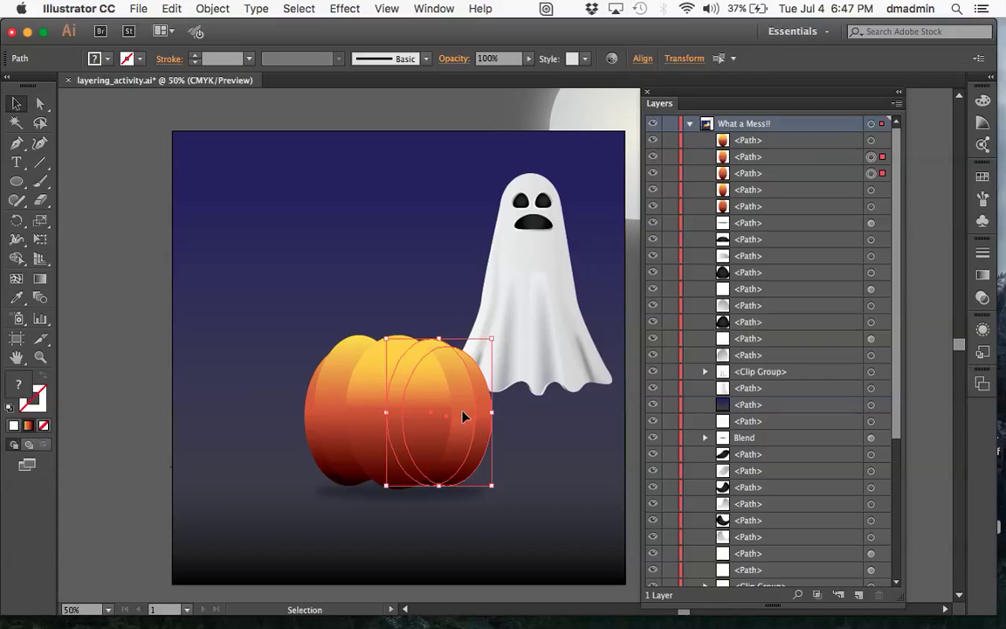
shift+click(397, 406)
shift+click(365, 400)
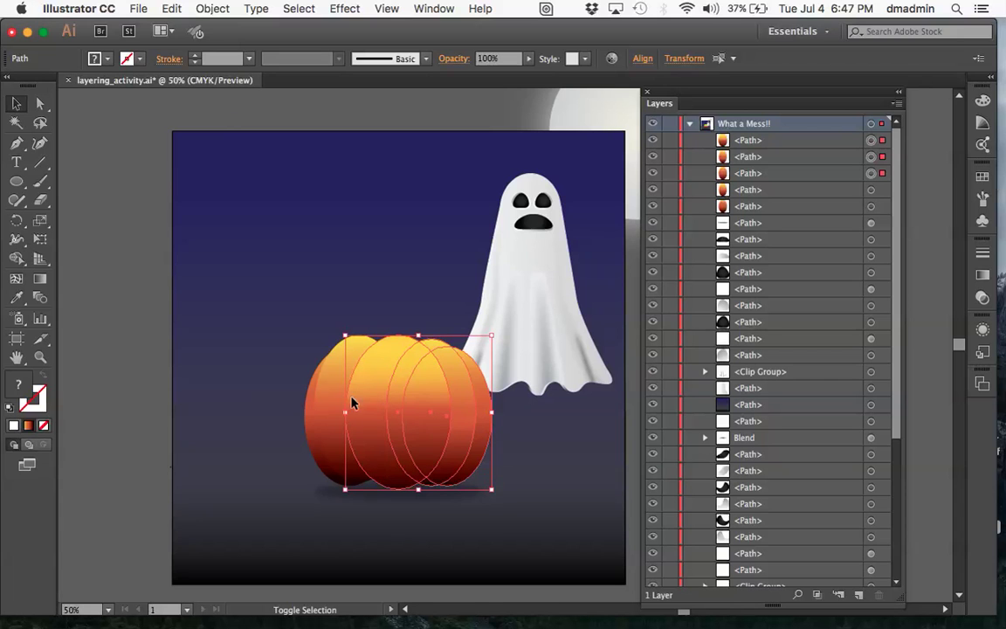
shift+click(314, 409)
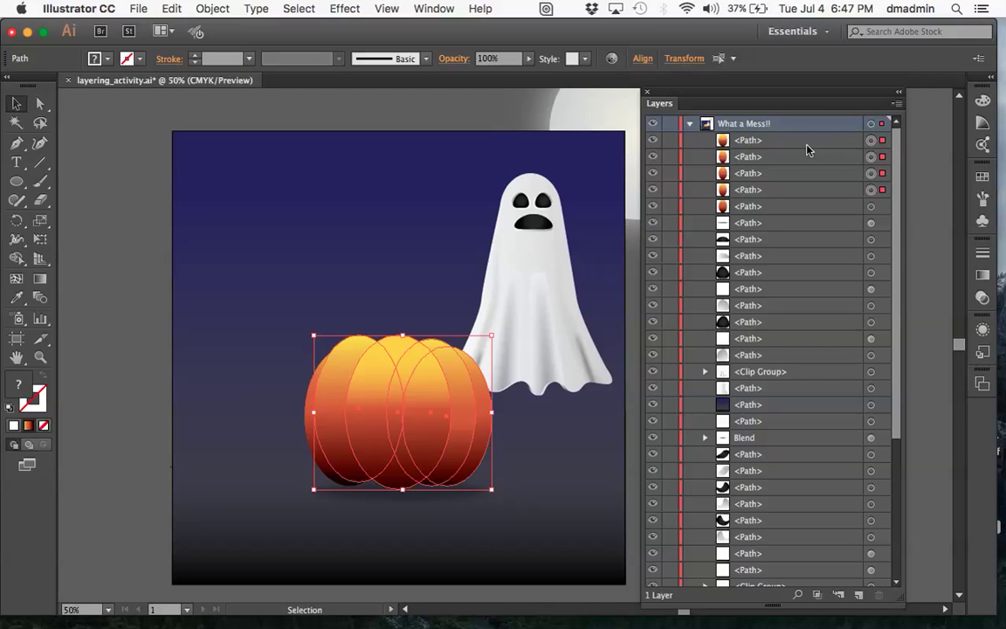
shift+click(872, 208)
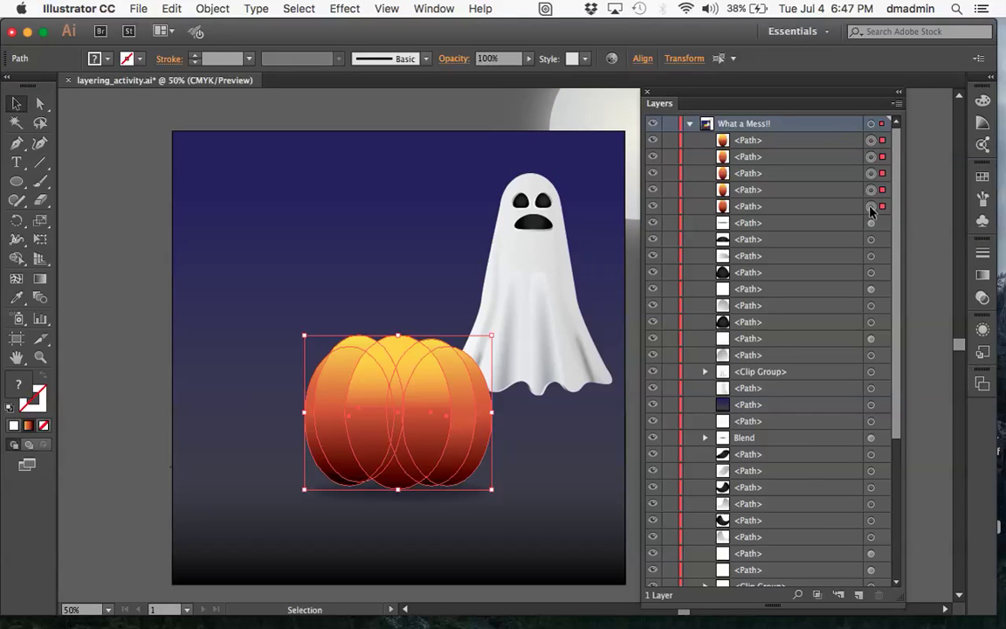
Group the pumpkin paths from the right-click menu, inspect the group, then undo the grouping
right_click(402, 373)
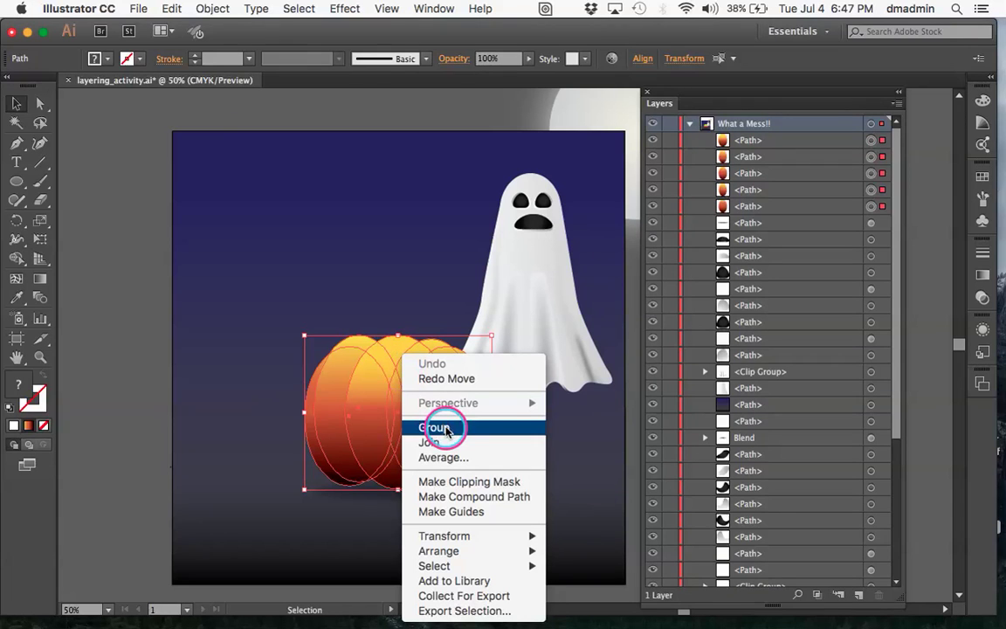
click(445, 429)
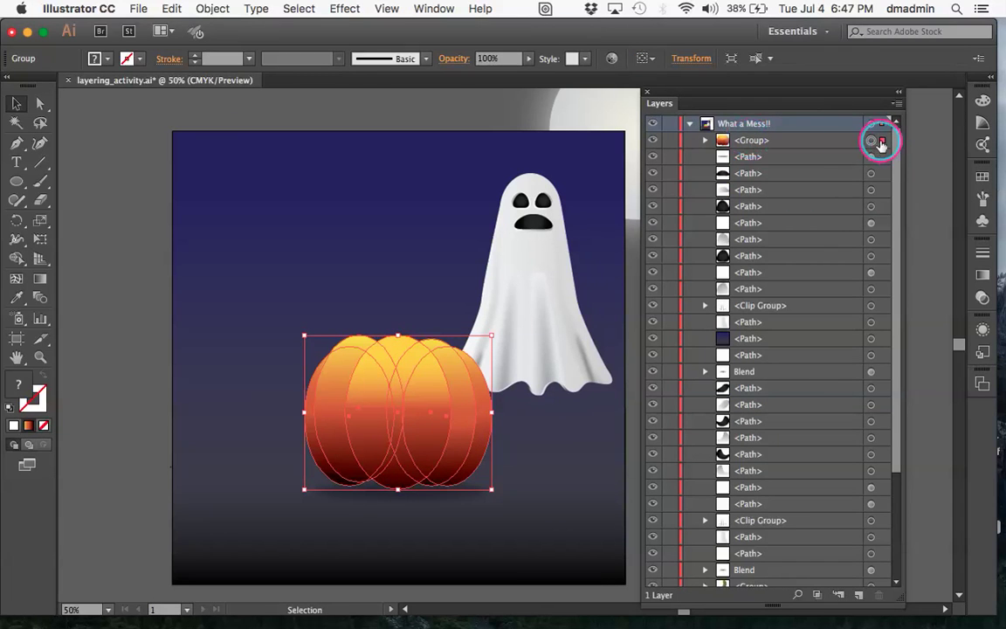
click(705, 142)
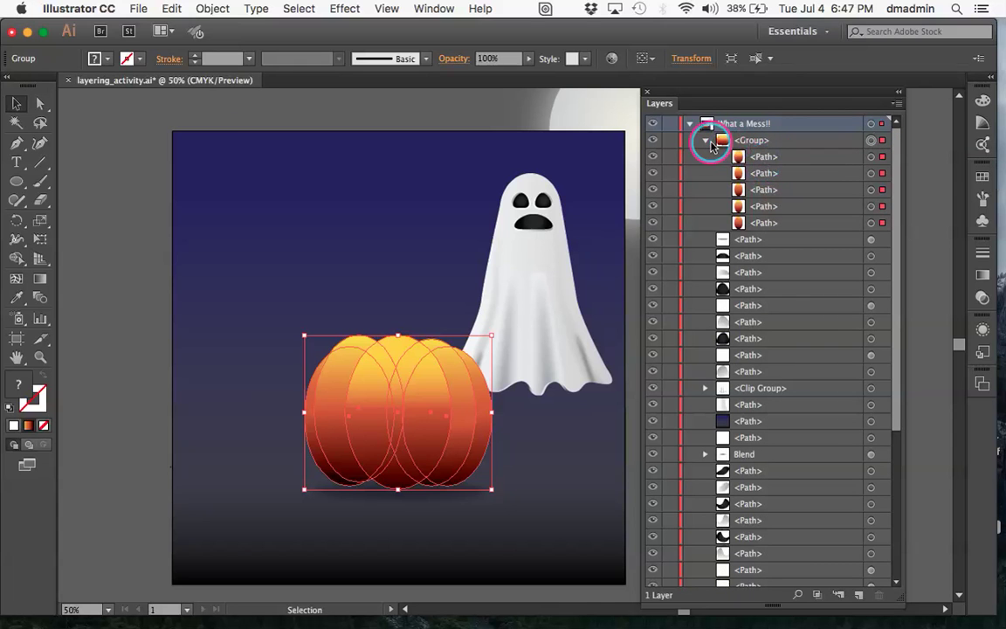
click(705, 142)
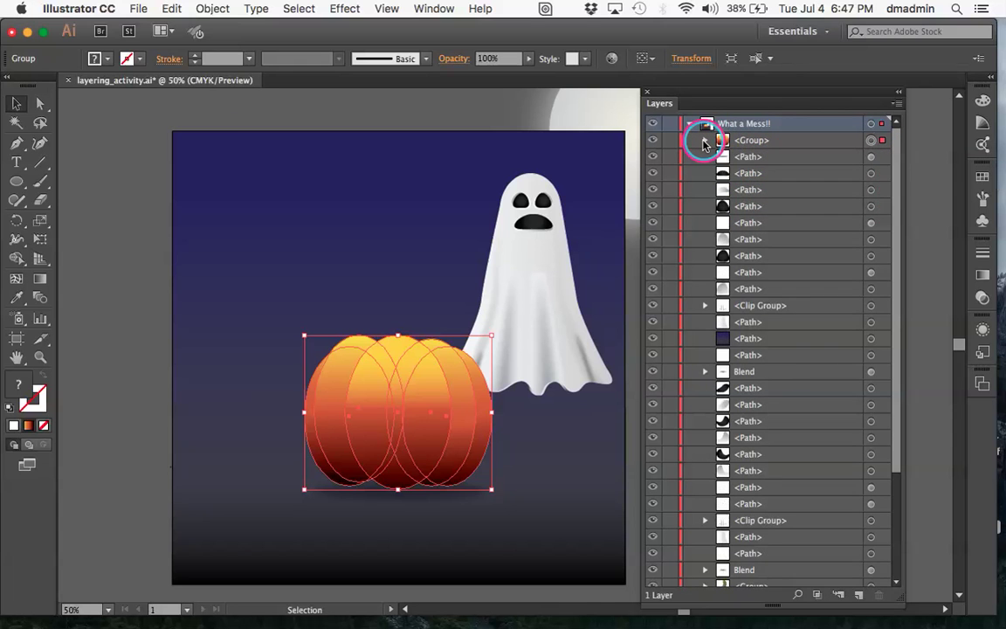
right_click(393, 392)
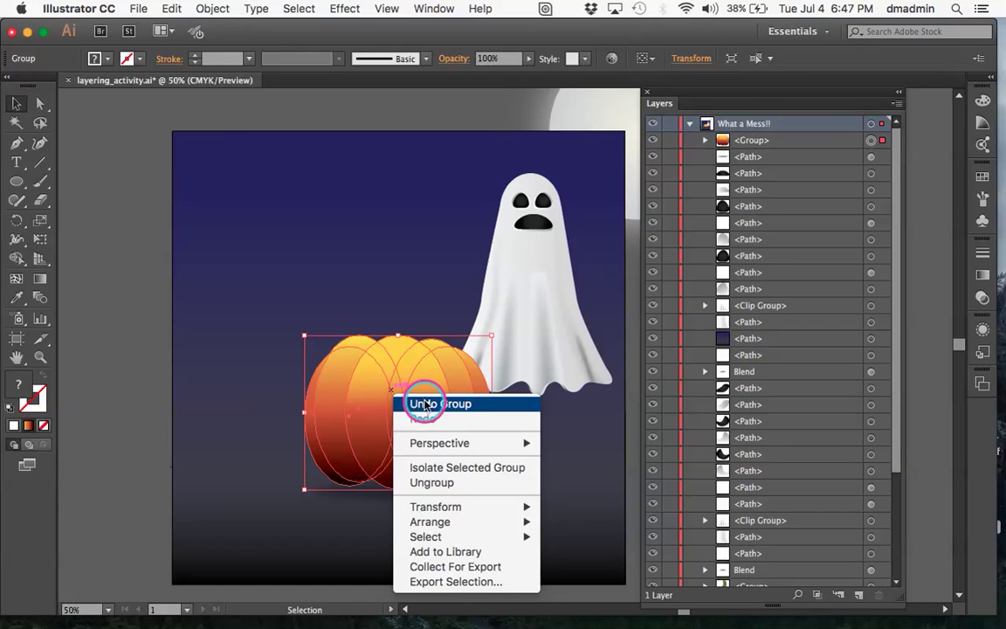
click(425, 403)
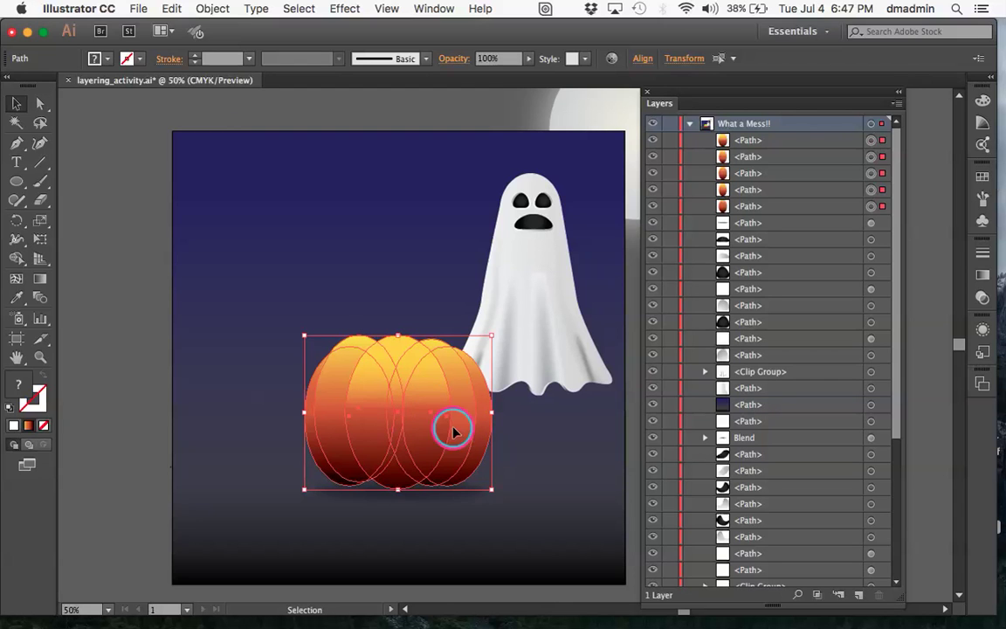
Regroup the five pumpkin paths with Cmd+G and select the resulting group in Layers
key(super+g)
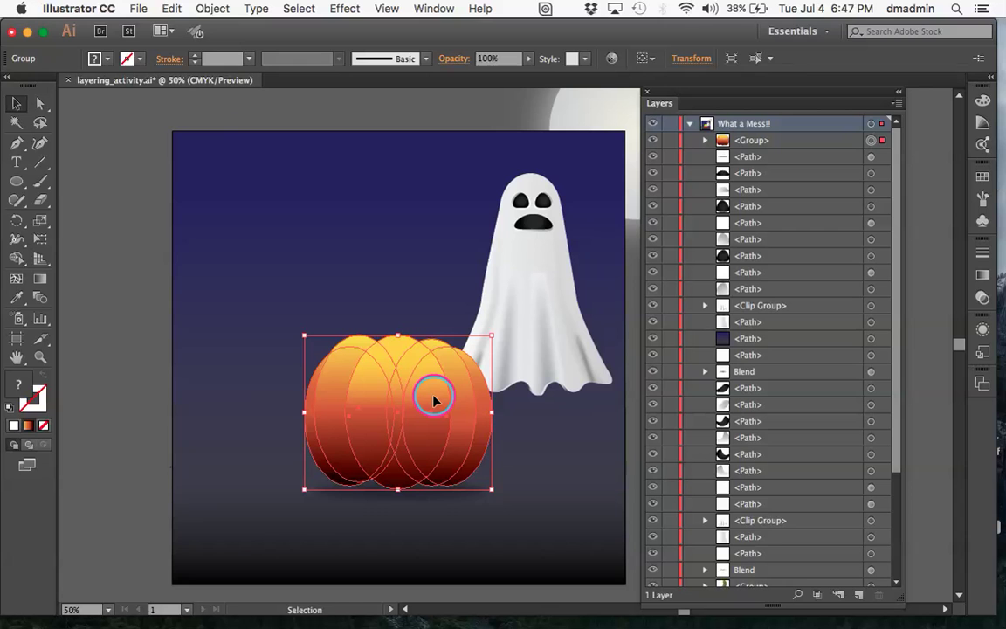
key(shift+super+g)
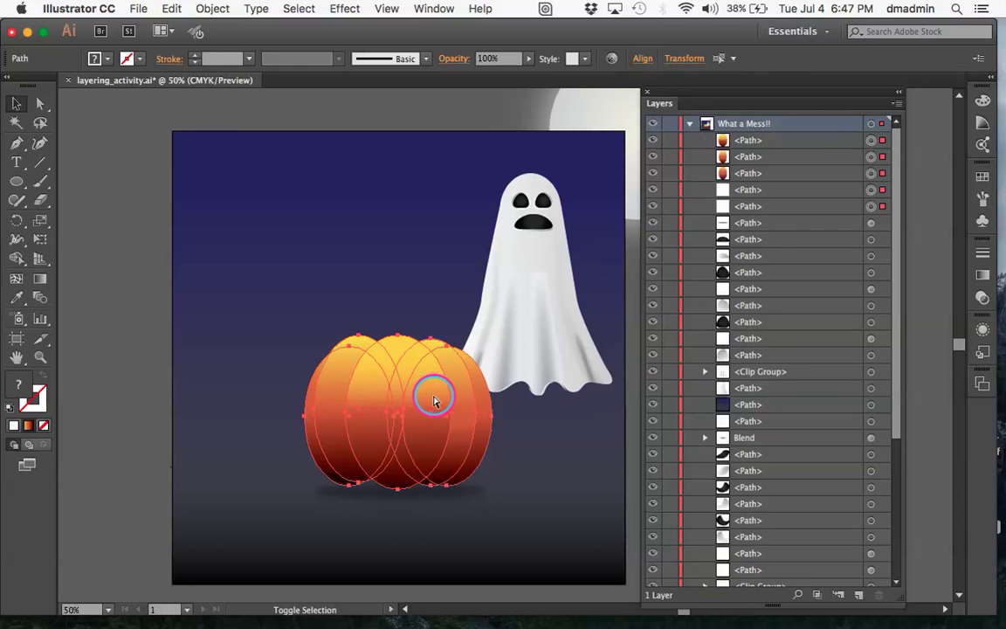
key(super+g)
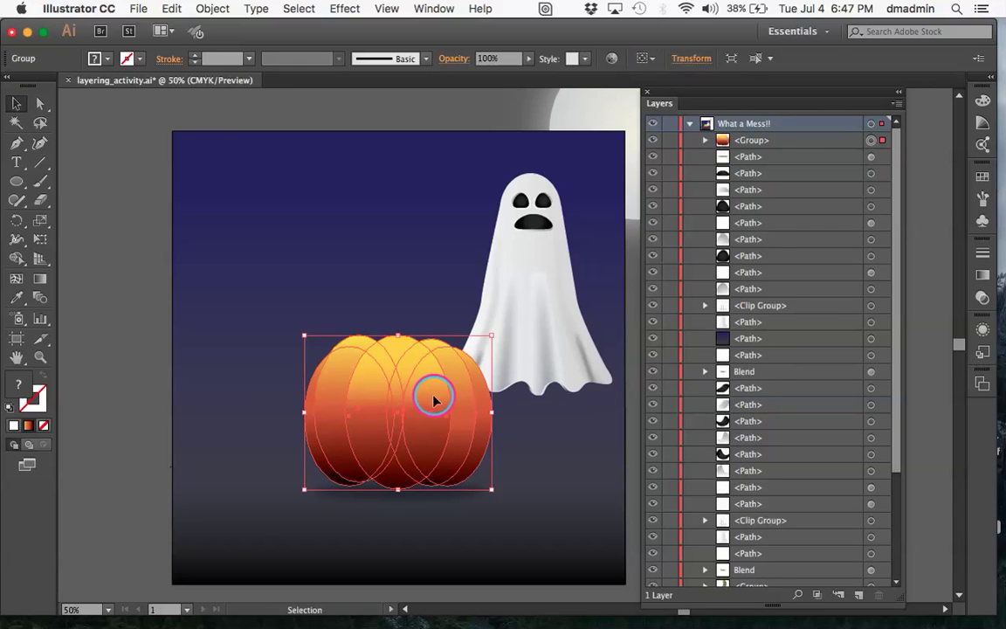
click(756, 141)
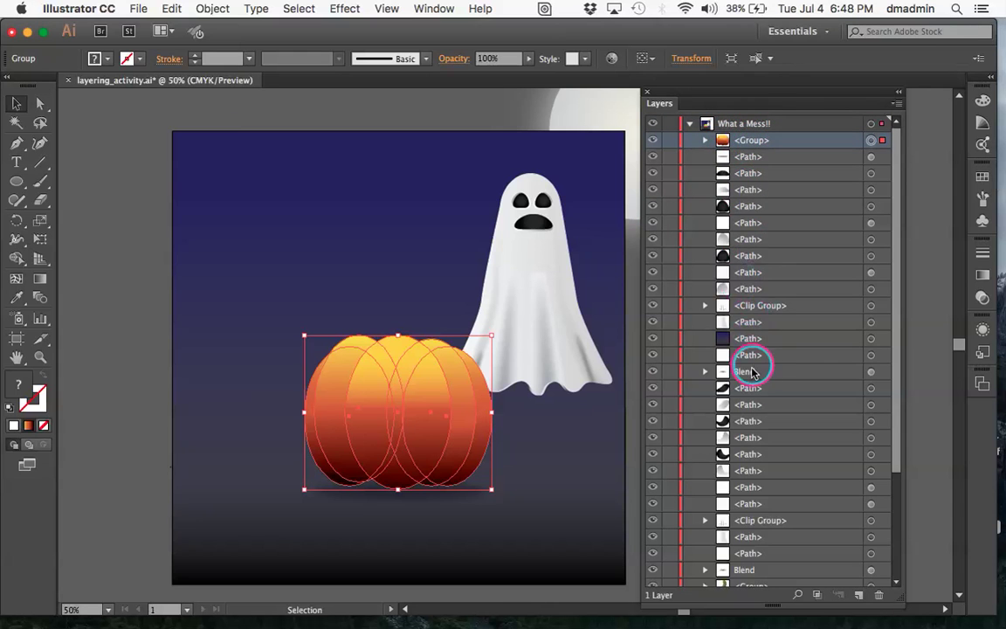
Rename the pumpkin <Group> row to 'Pumpkin body' in the Layers panel
scroll(750, 422, down, 4)
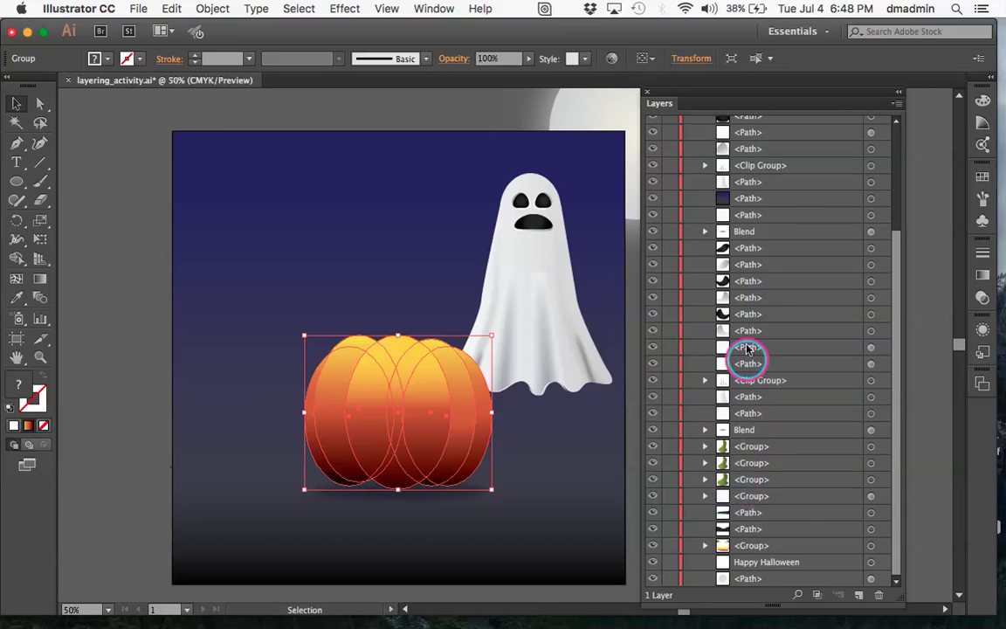
scroll(741, 275, up, 4)
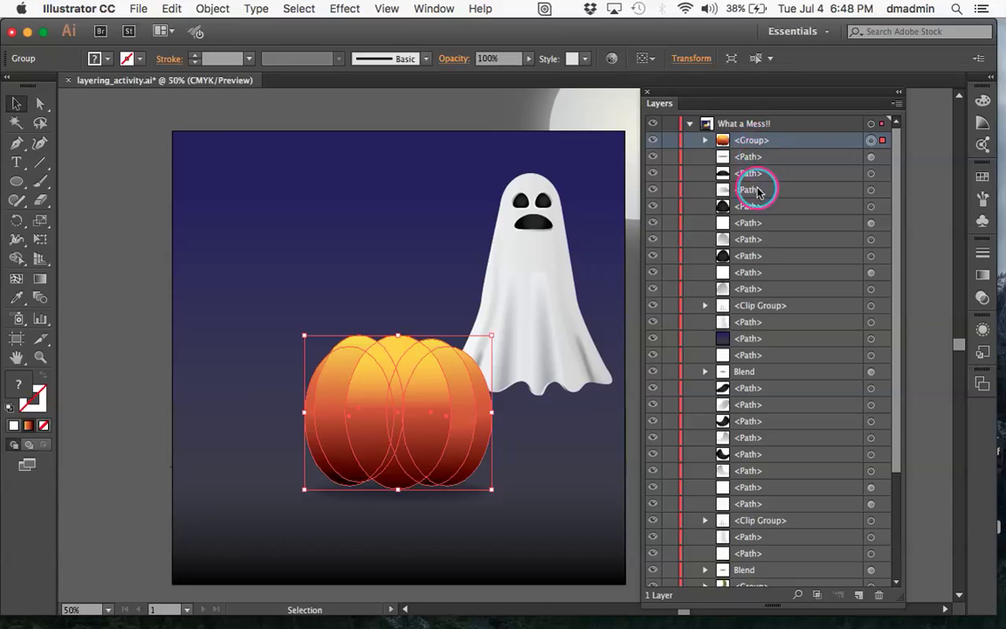
scroll(749, 481, down, 4)
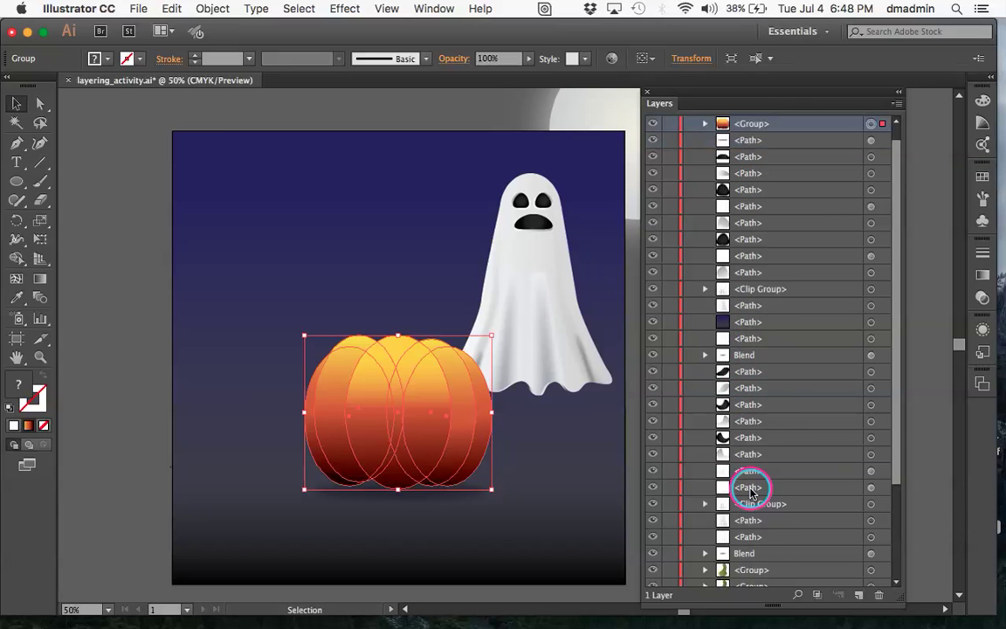
scroll(751, 489, up, 4)
double_click(752, 142)
text(P)
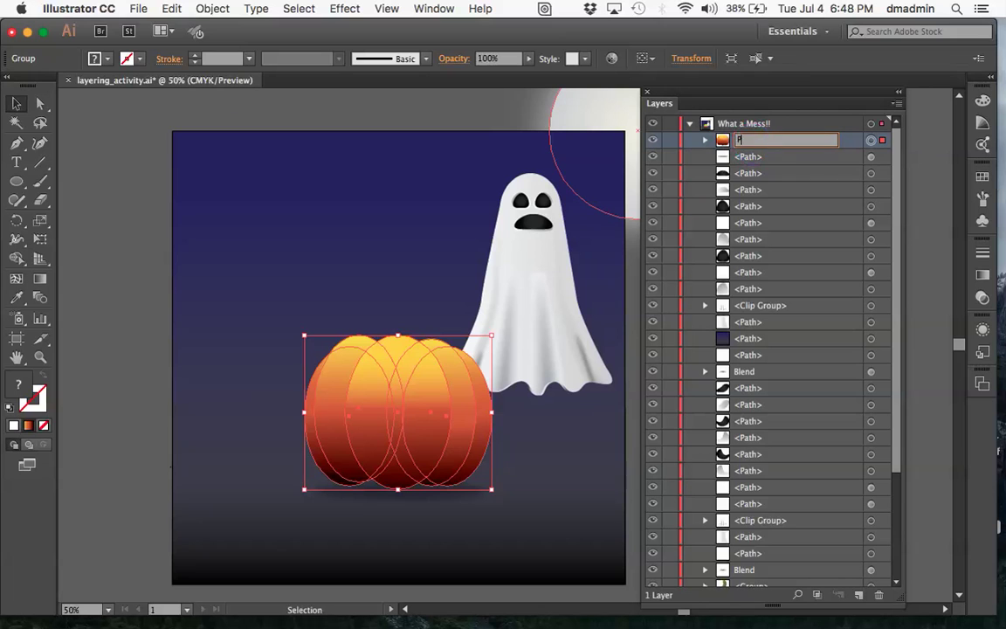
text(umpkin body)
click(748, 424)
Scroll the layer list, then switch to Chrome's class page
scroll(757, 432, down, 5)
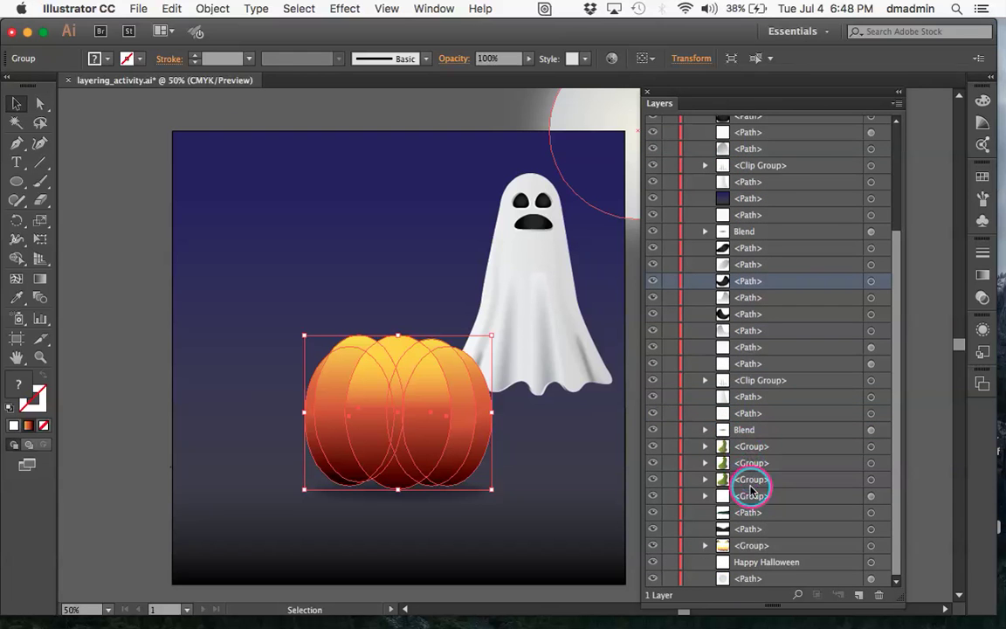
mouse_move(299, 623)
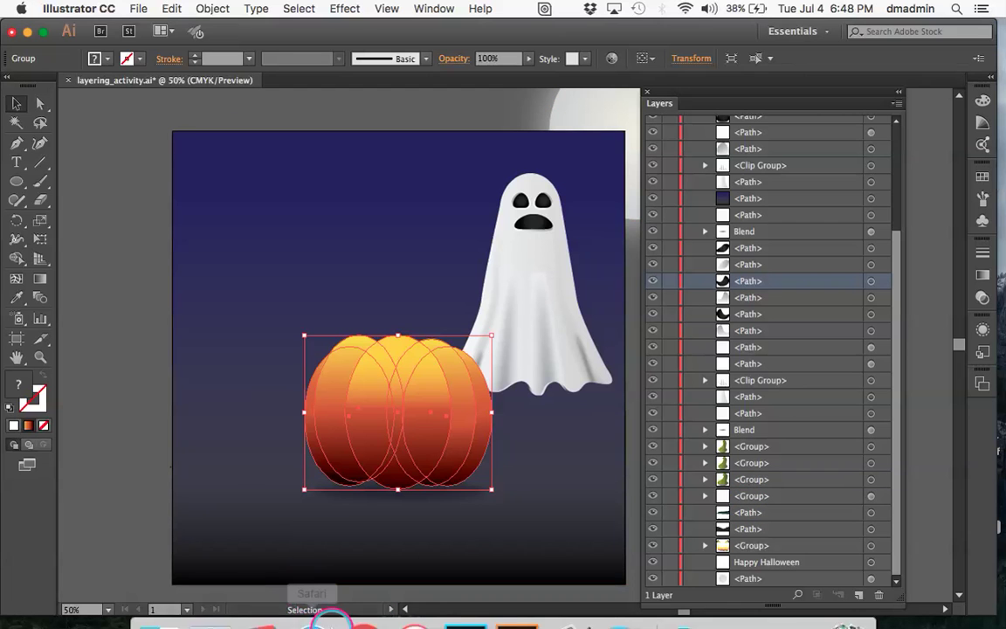
click(360, 601)
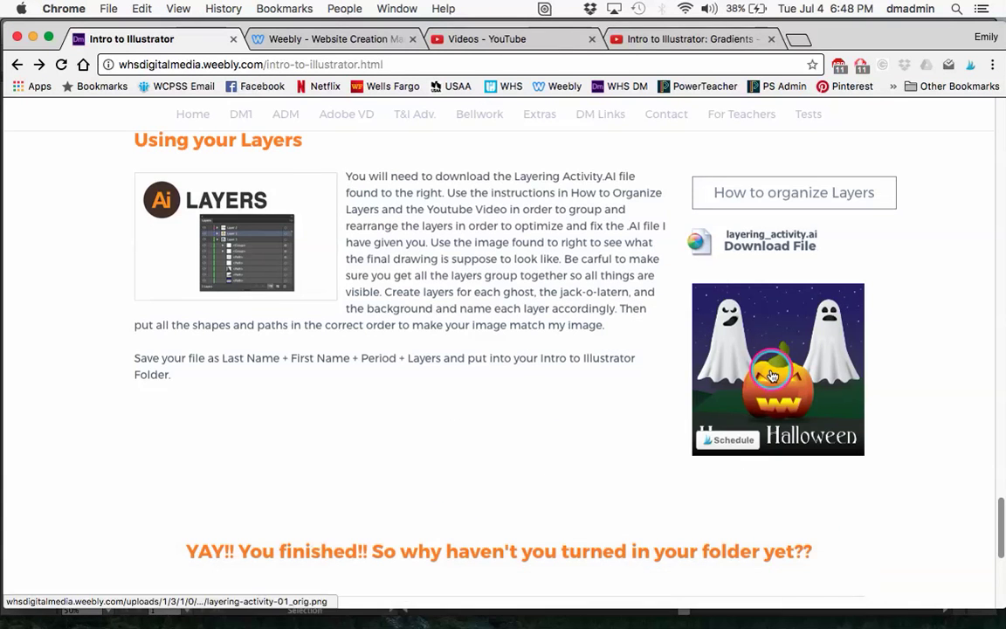
Enlarge the Happy Halloween reference image in Chrome, then return to Illustrator
click(771, 371)
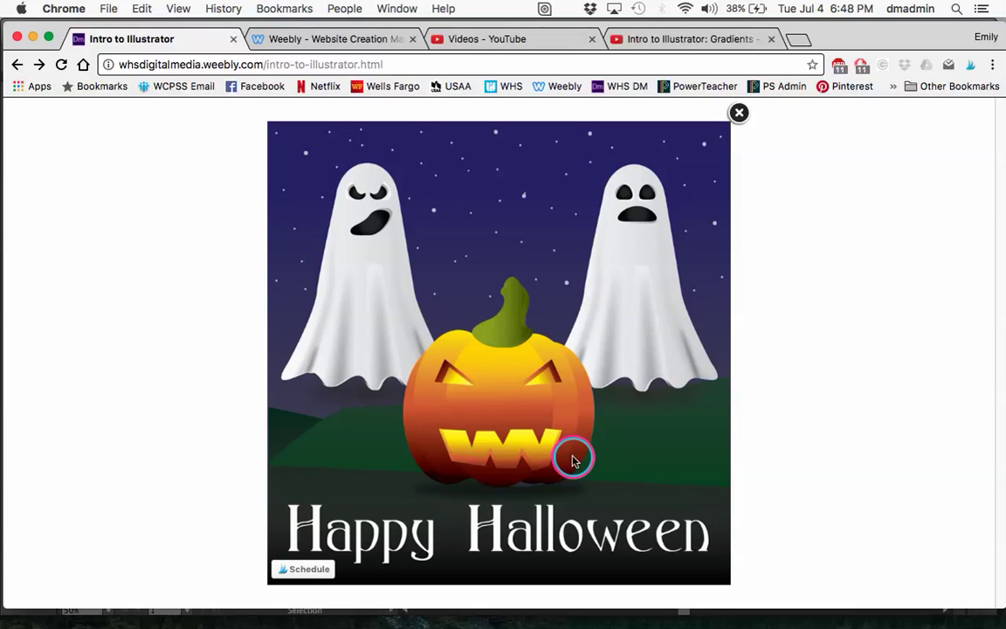
mouse_move(459, 622)
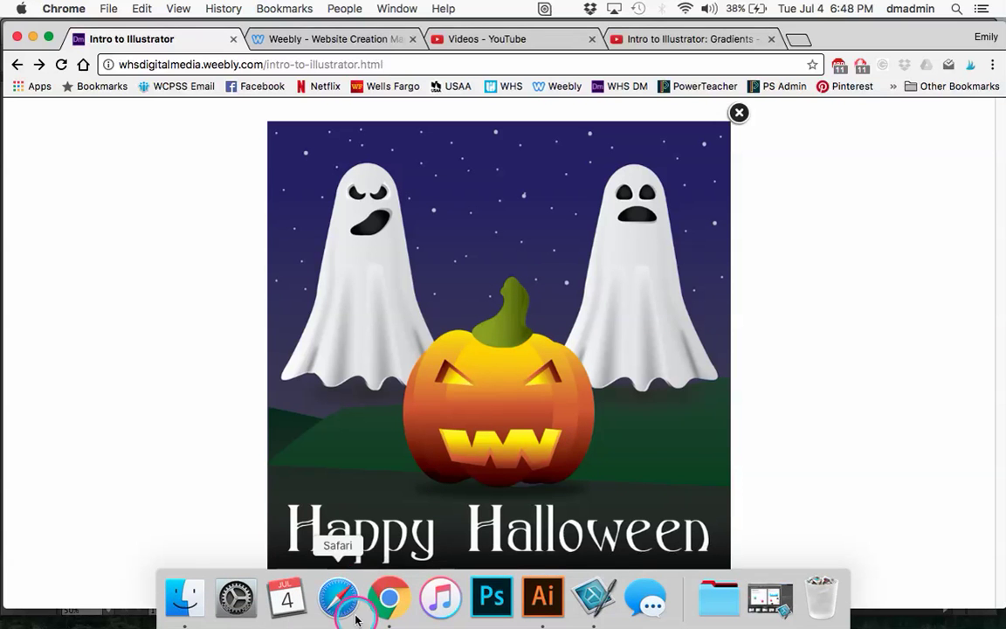
click(546, 597)
Move the three stem groups to the top of the layer, then place Pumpkin body above them
click(765, 449)
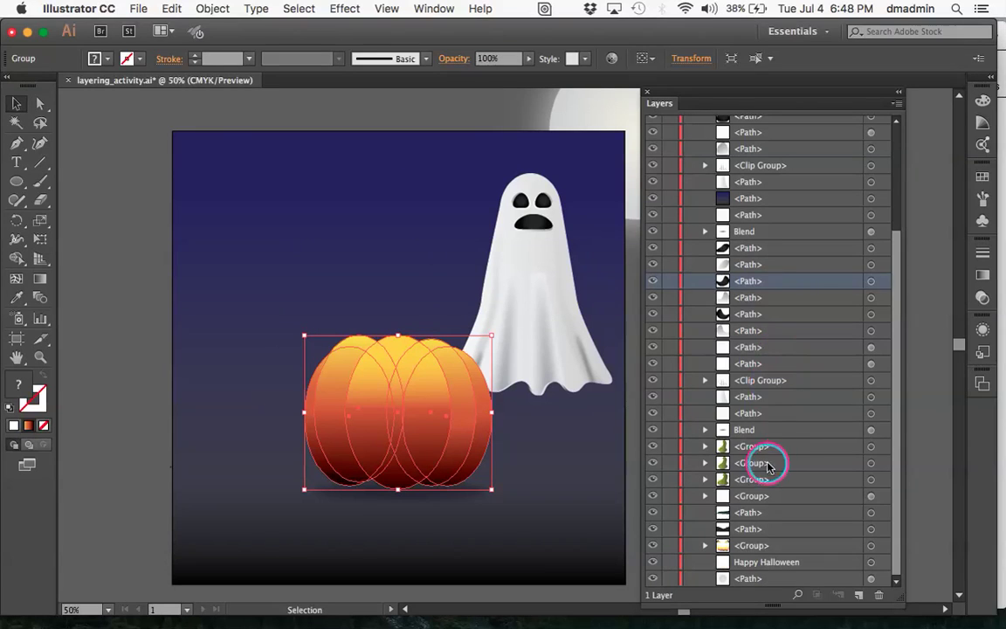
drag(774, 452, 774, 485)
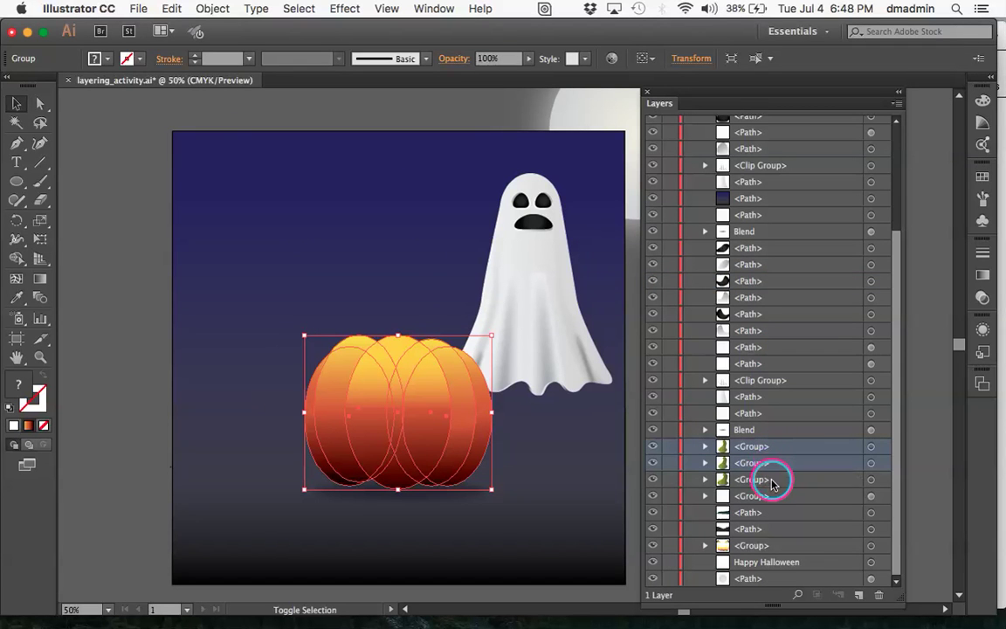
click(706, 447)
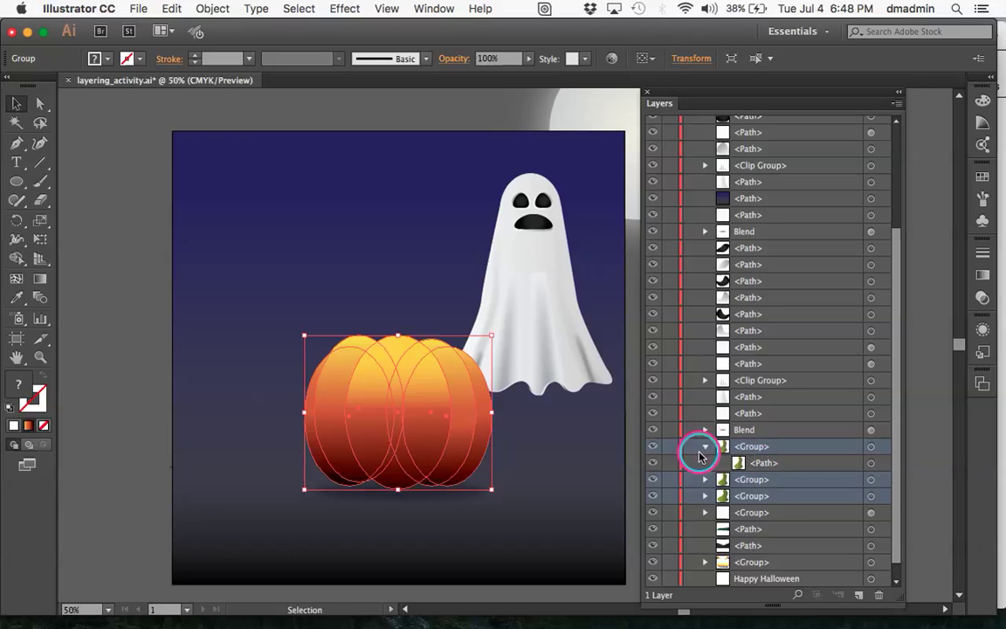
click(706, 447)
drag(786, 454, 780, 134)
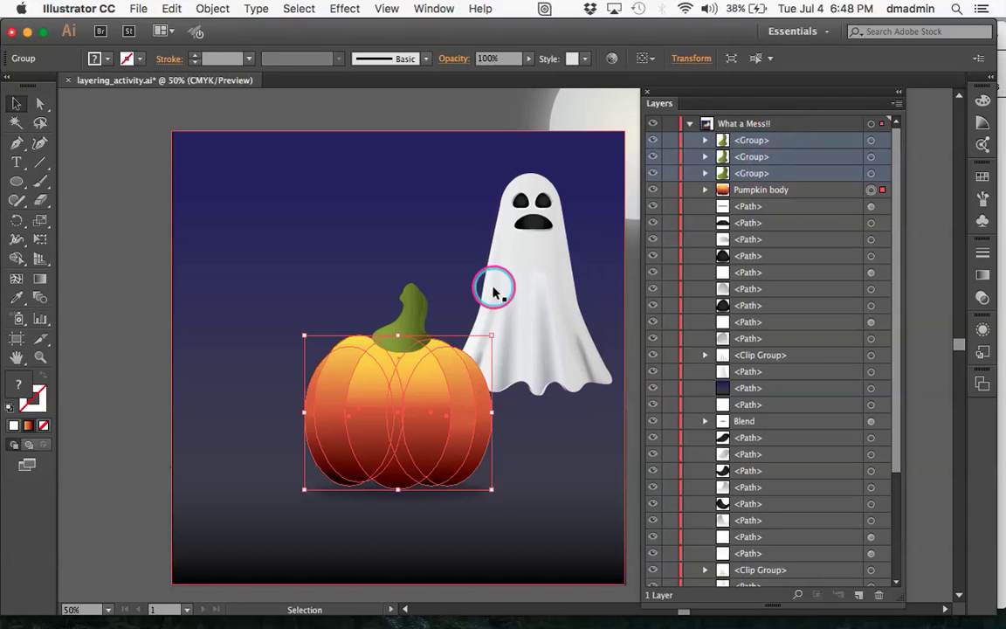
click(775, 190)
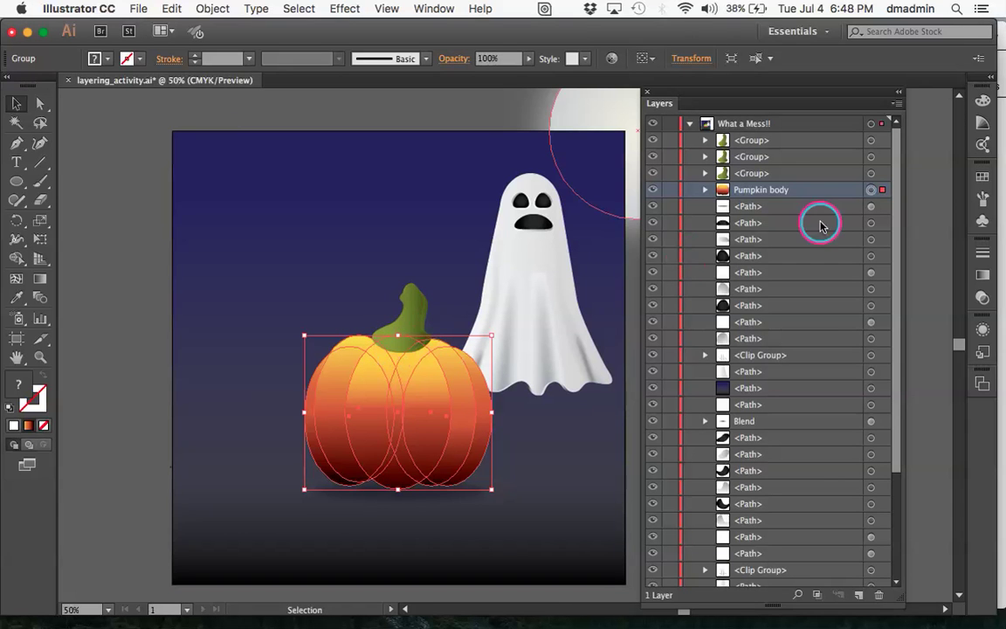
drag(789, 179, 785, 139)
Group the stem groups with Cmd+G and drag the new group above Pumpkin body
key(a)
key(v)
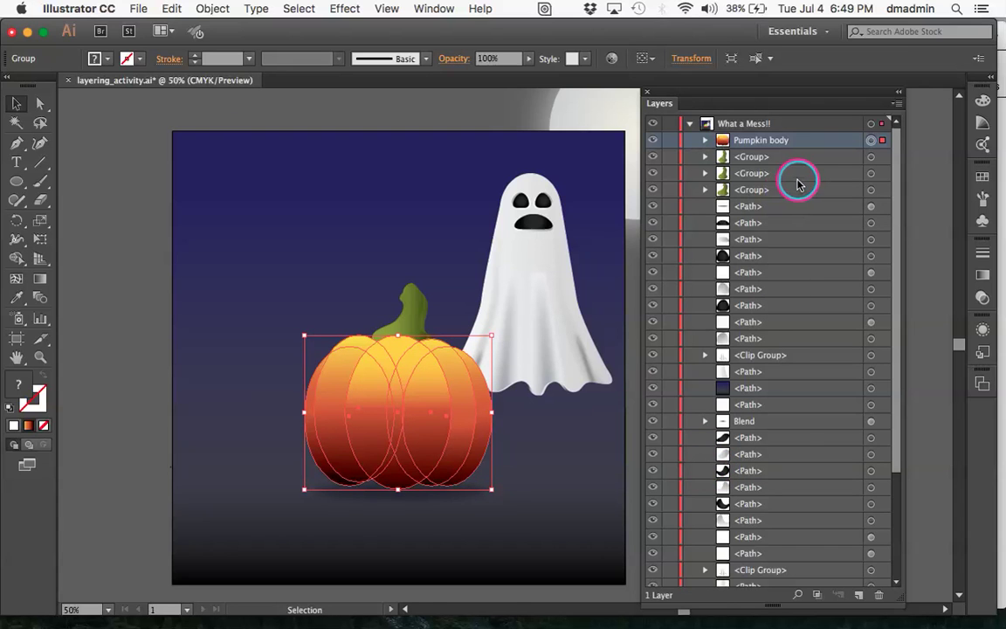
click(771, 157)
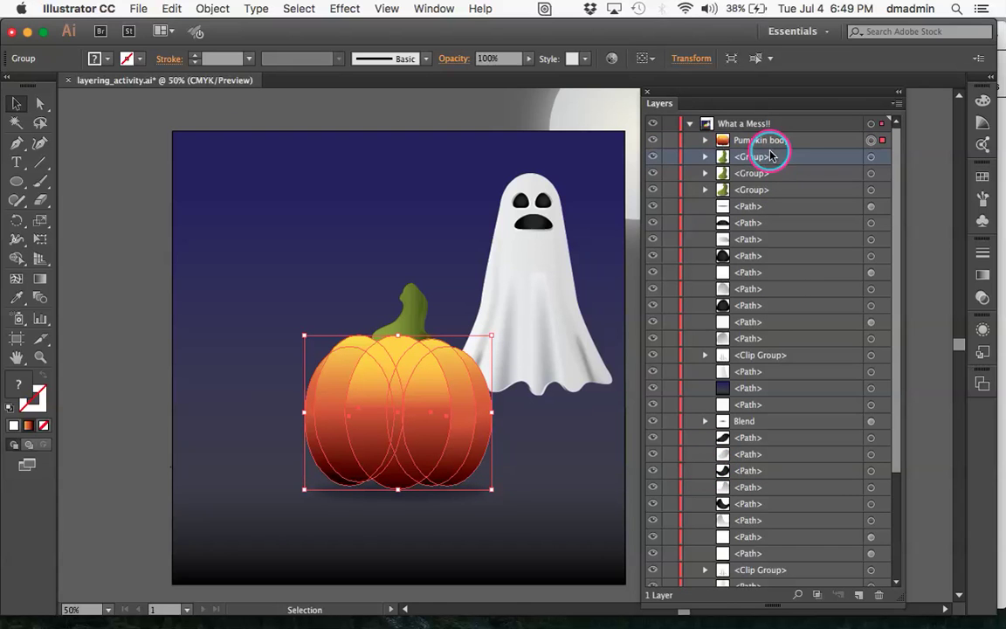
click(870, 157)
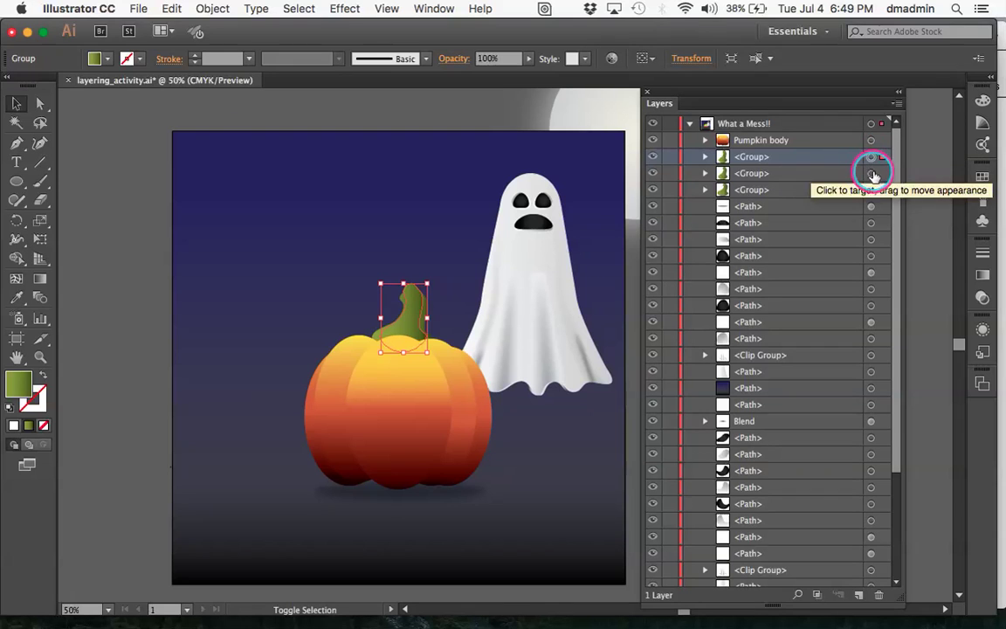
shift+click(871, 190)
key(super+g)
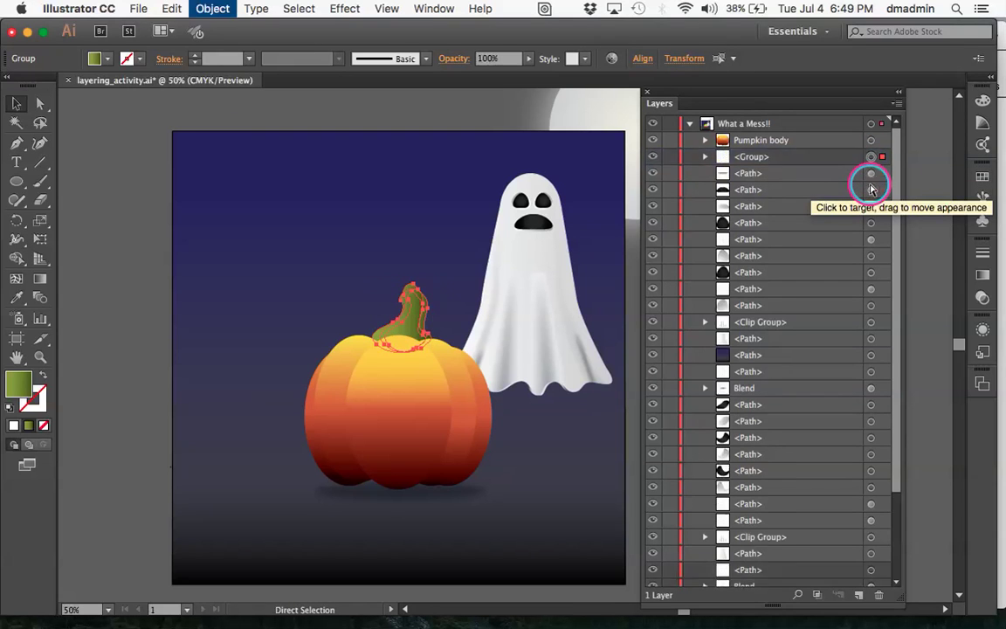
drag(794, 161, 790, 138)
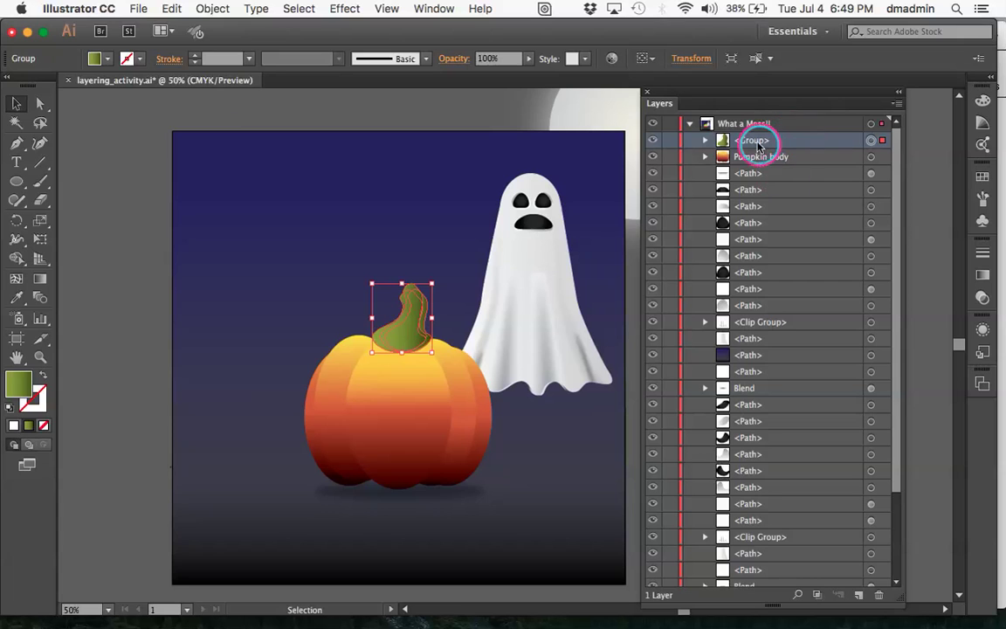
Rename the stem group 'pumkin stem' and drag the carved face group above Pumpkin body
double_click(756, 141)
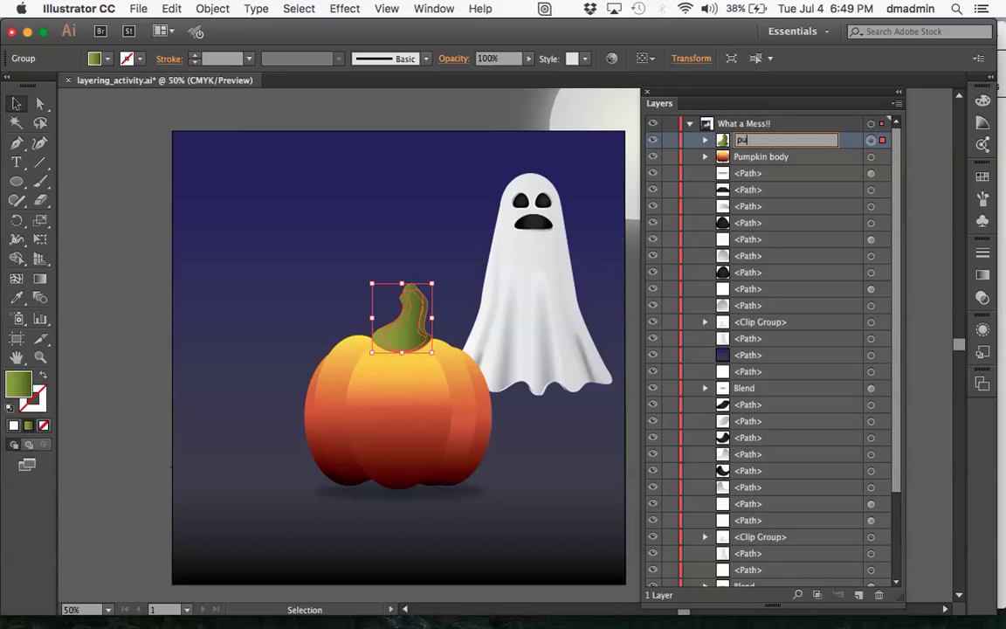
text(pumkin stem)
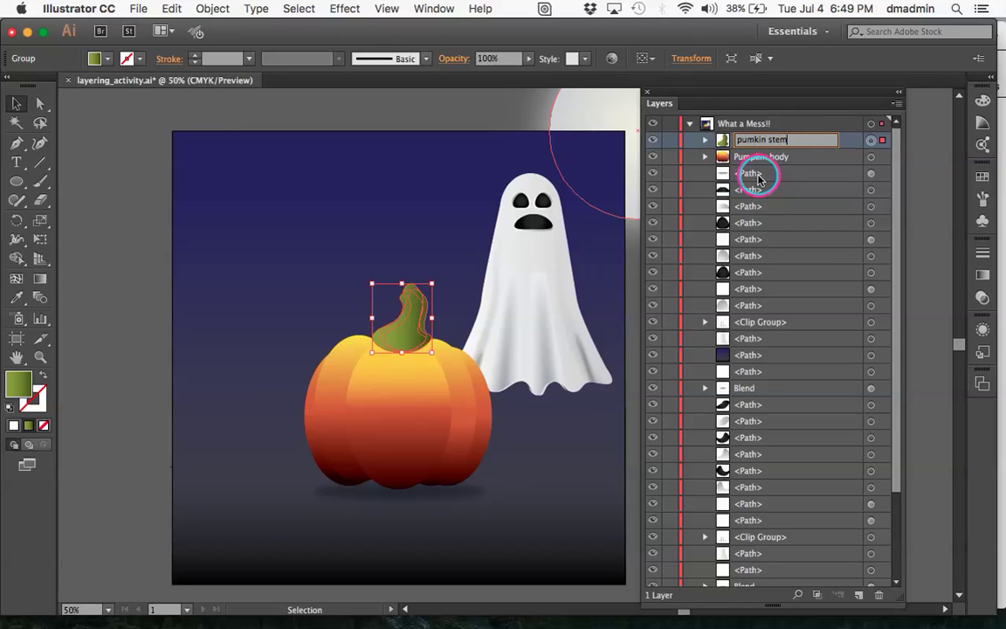
click(758, 178)
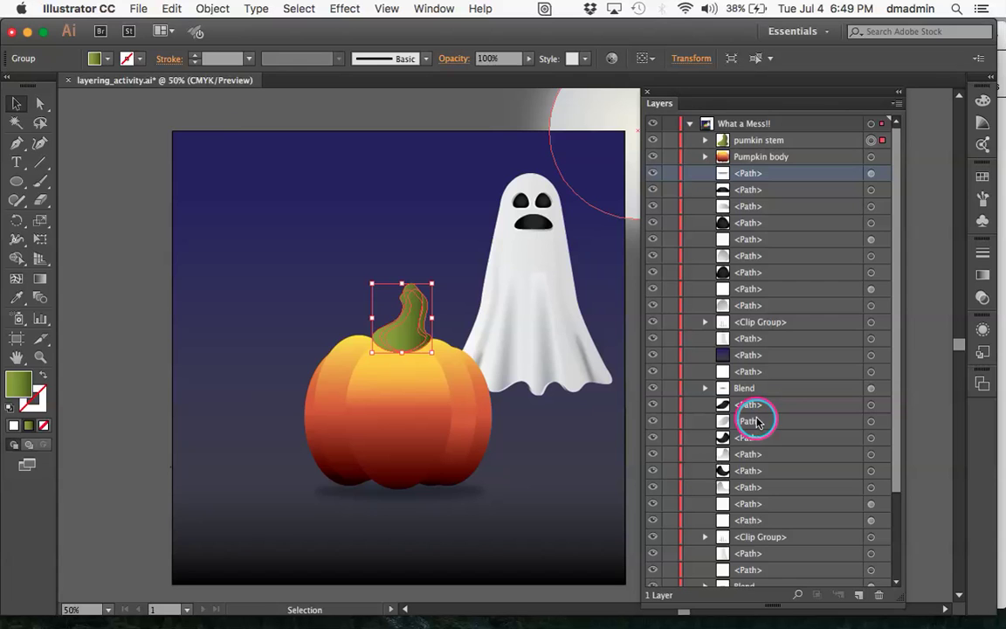
drag(757, 422, 786, 147)
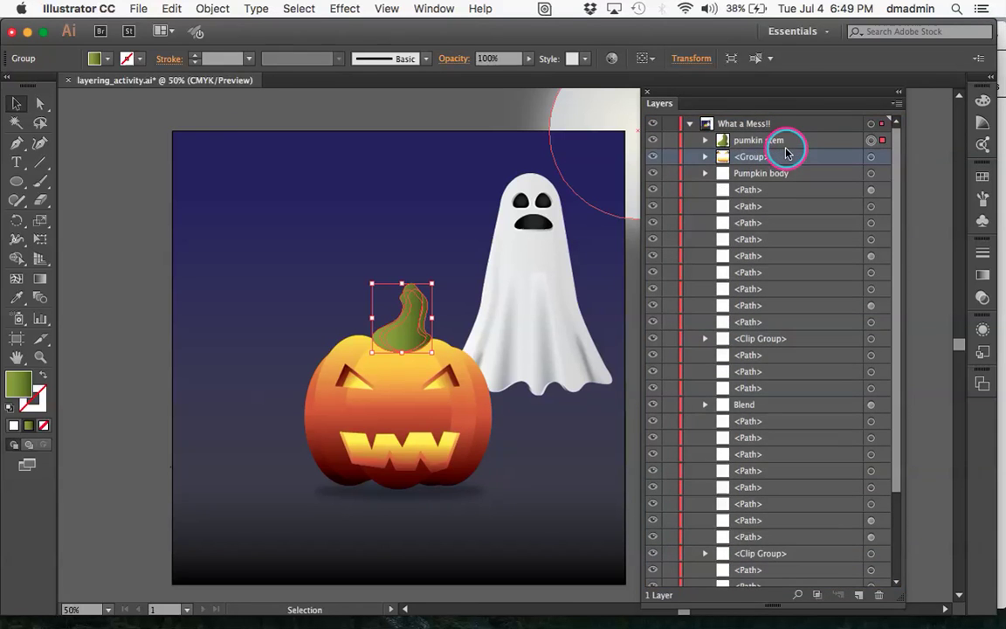
click(706, 157)
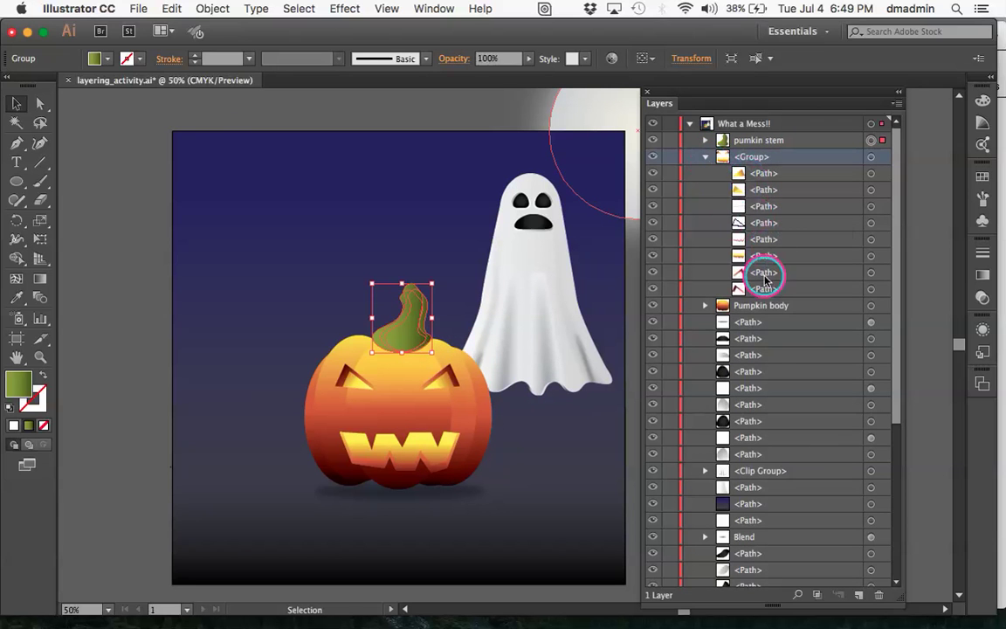
click(705, 157)
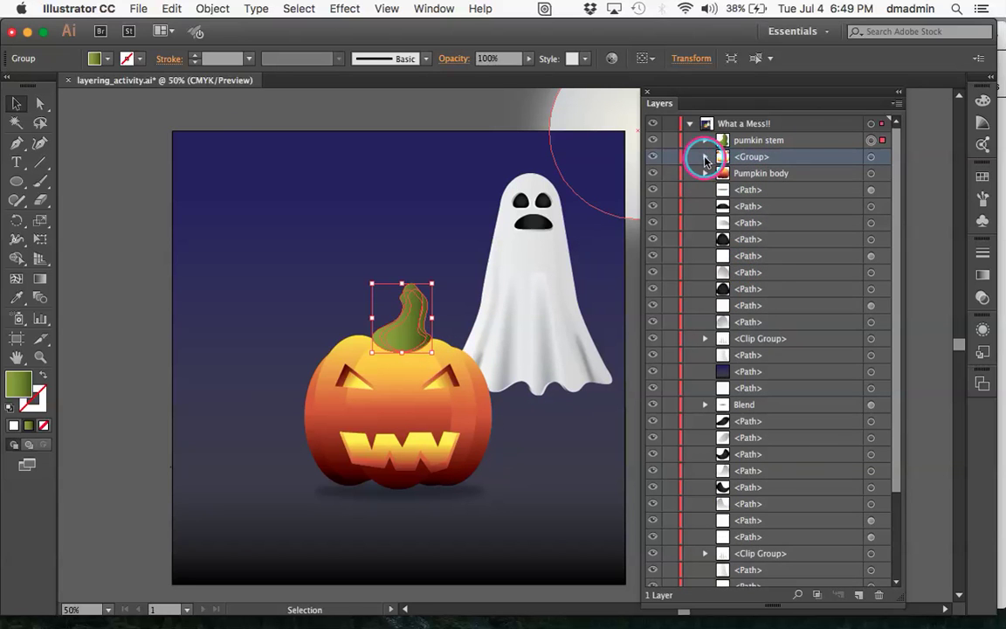
Select Pumpkin body, the face group and pumkin stem, and group them with Cmd+G
click(874, 177)
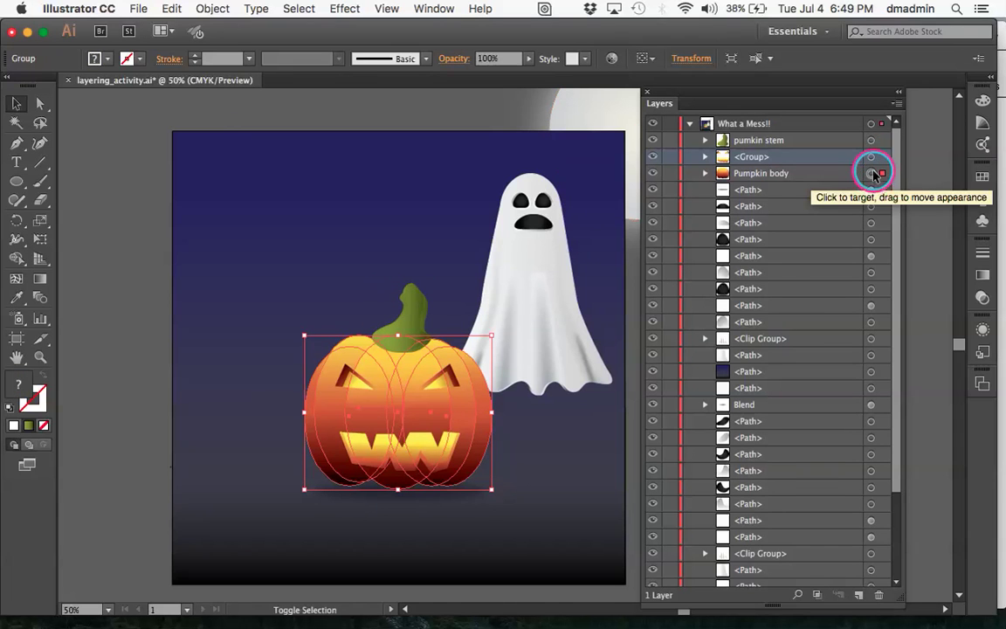
click(873, 157)
shift+click(872, 141)
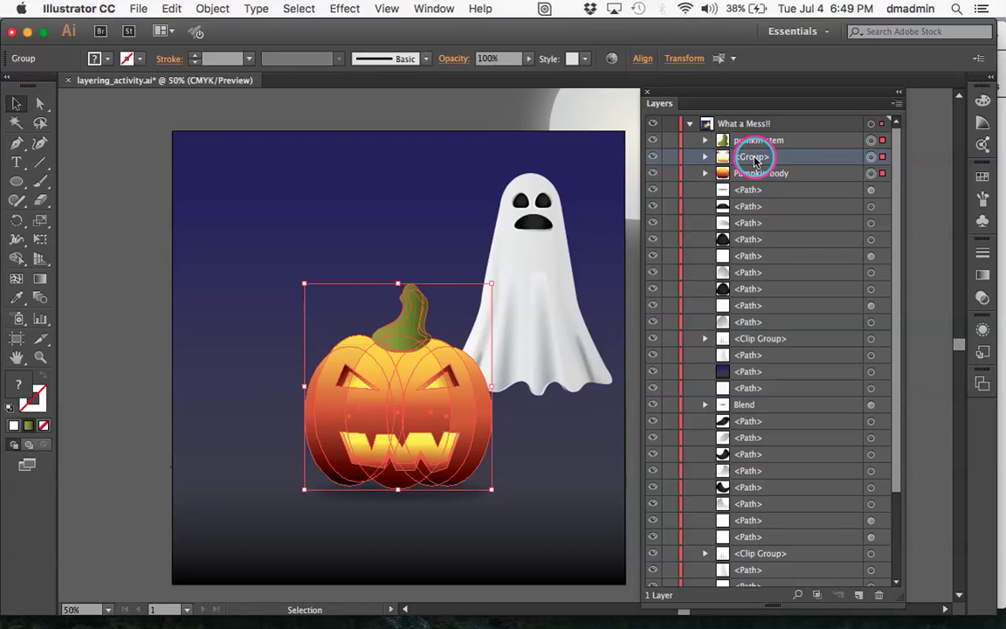
key(super+g)
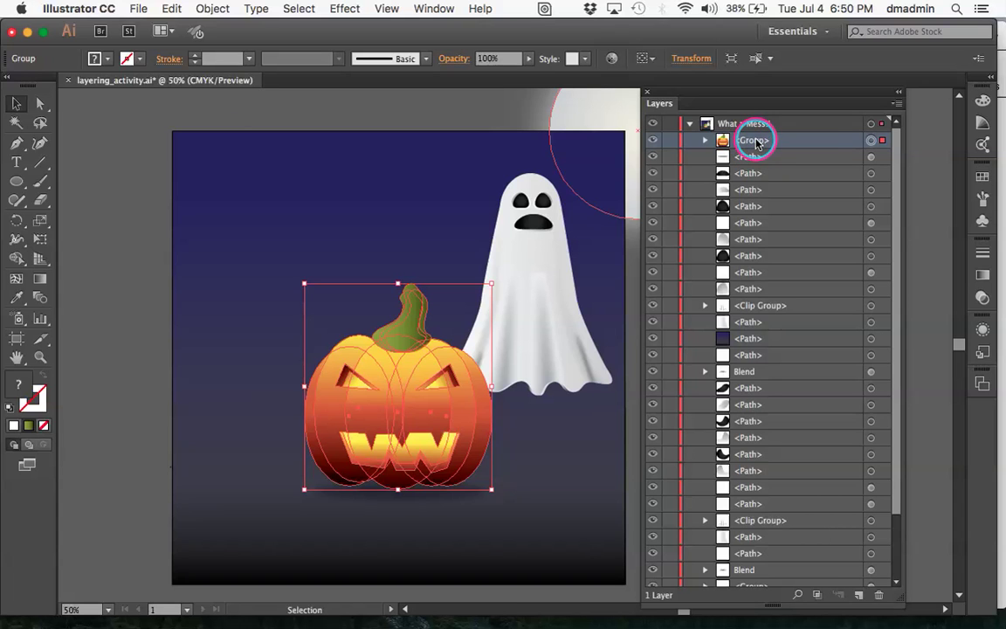
double_click(756, 140)
Rename the group layer 'Pumpkin' and drag the dark blue background path near the bottom of the stack
text(Pumpkin)
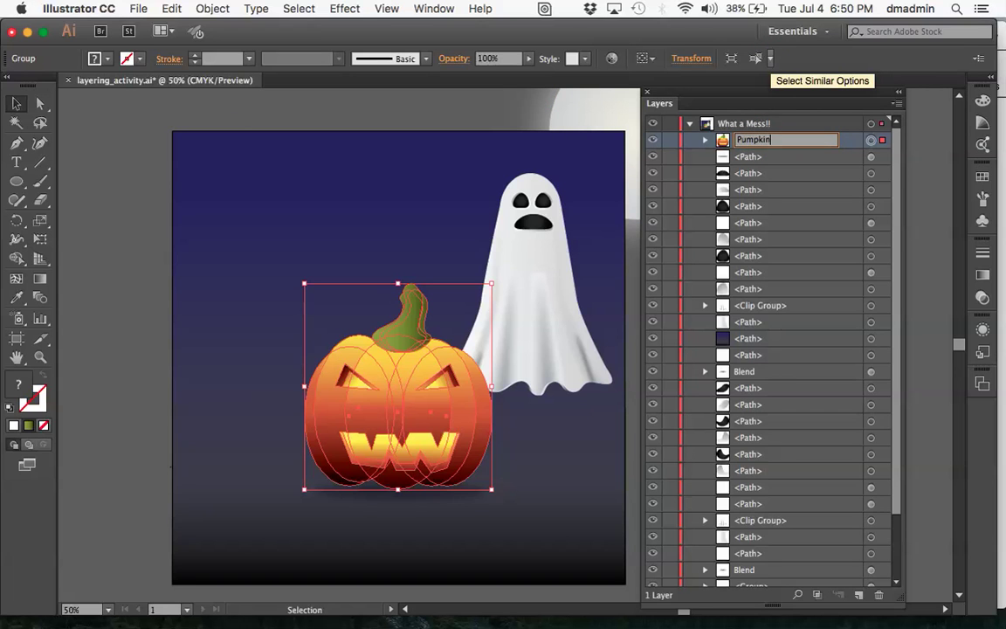
click(775, 158)
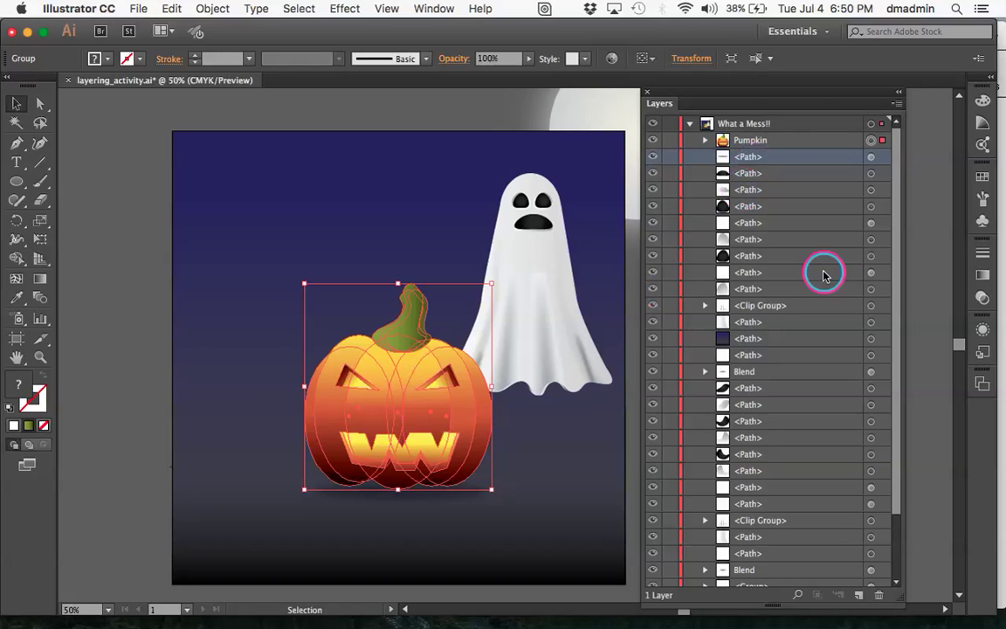
click(704, 142)
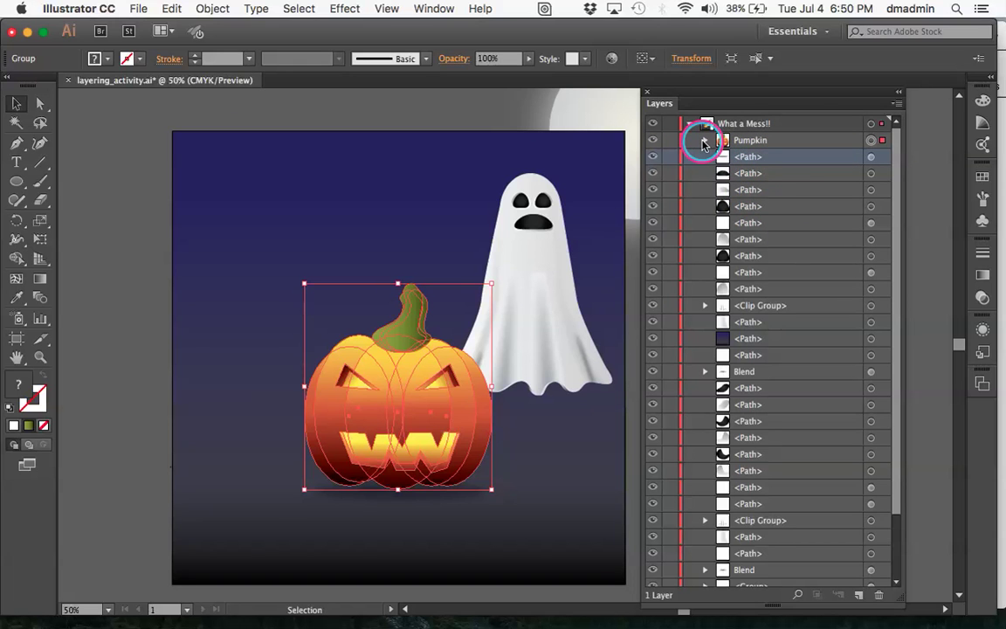
drag(704, 143, 741, 276)
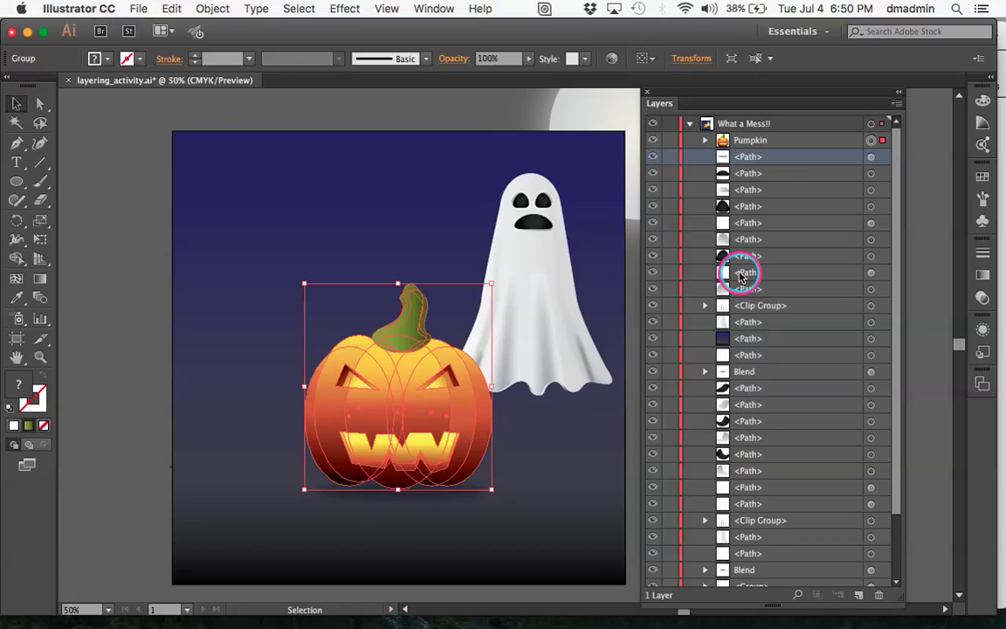
drag(740, 276, 757, 339)
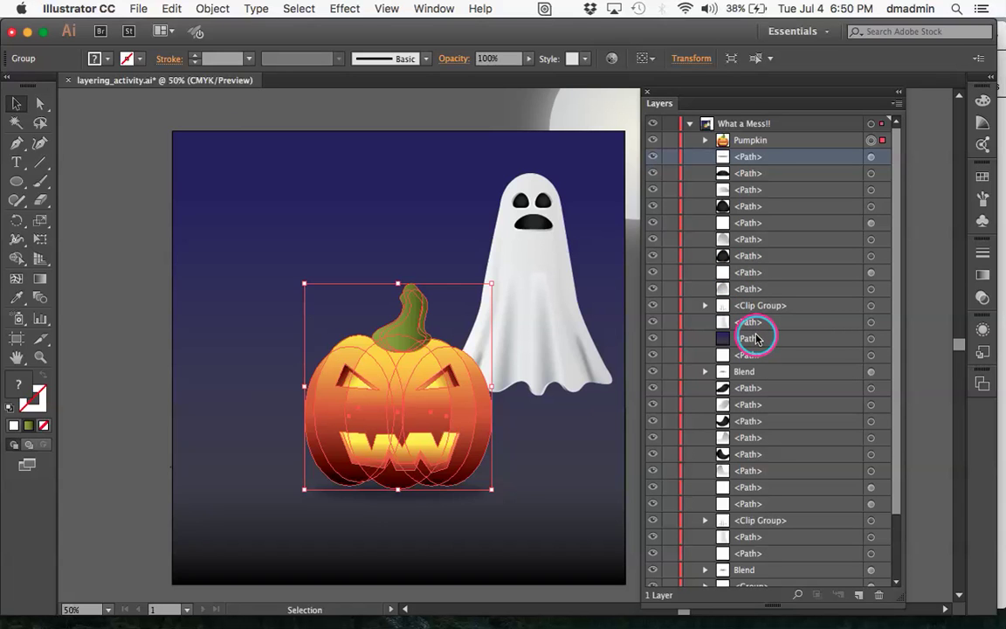
drag(757, 339, 756, 339)
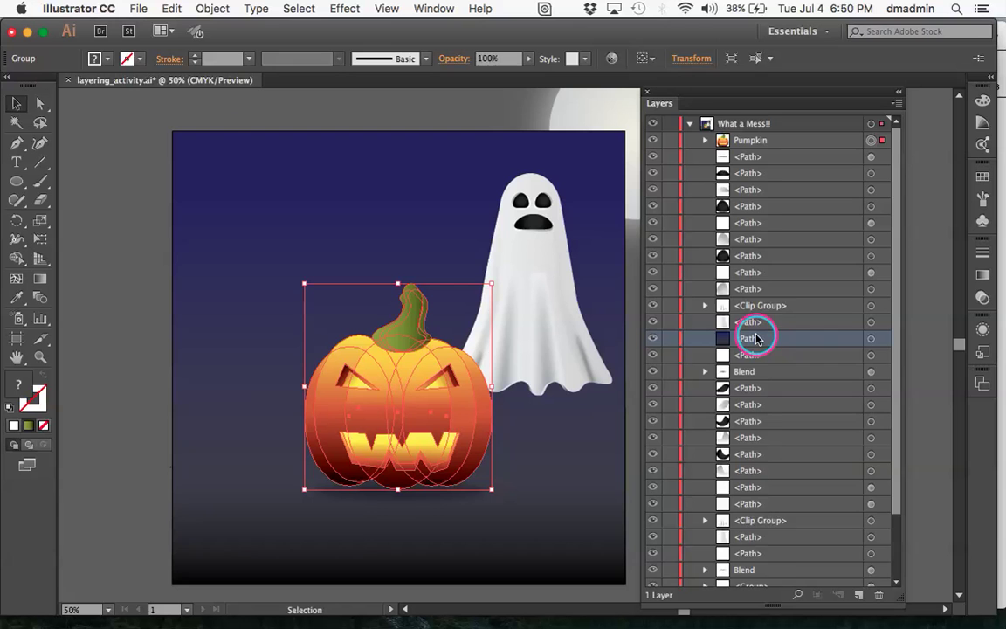
scroll(756, 339, down, 3)
drag(750, 267, 758, 464)
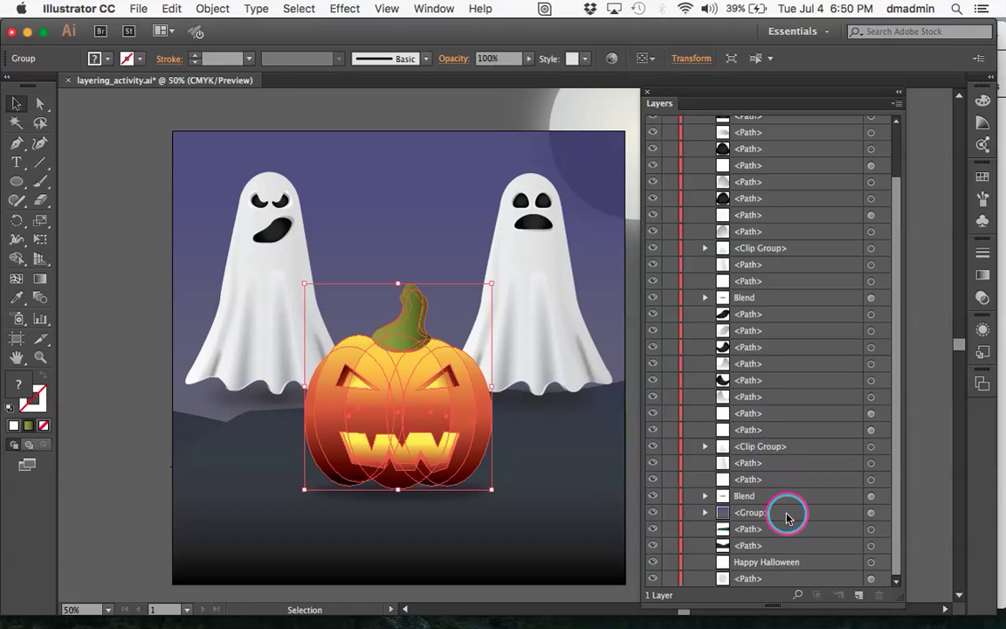
Move the dark blue group to the bottom of the stack, then put the moon path back above it
mouse_move(782, 564)
mouse_down()
mouse_move(781, 515)
mouse_move(780, 555)
mouse_up()
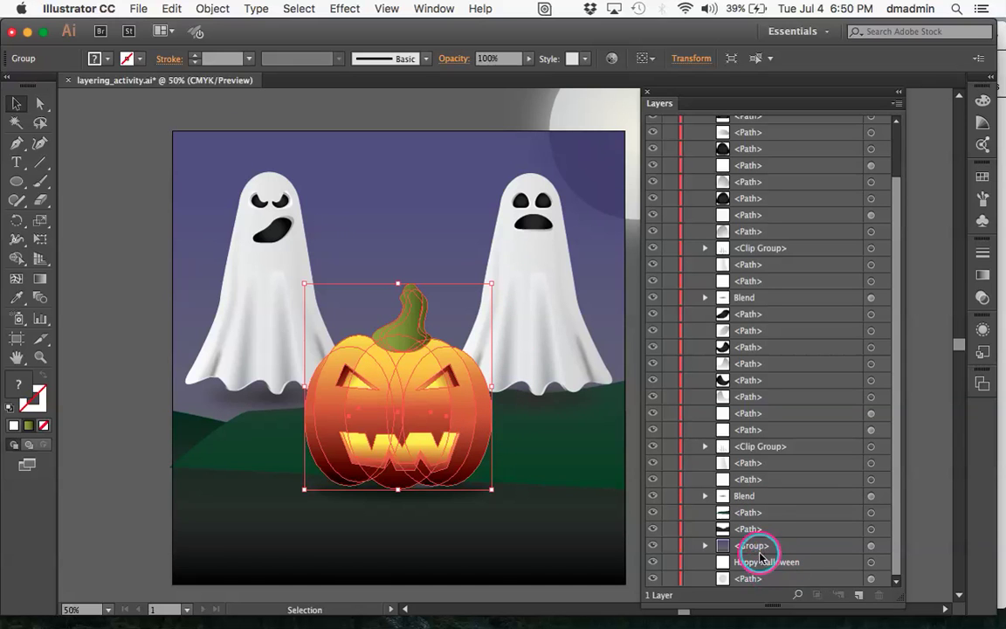
drag(760, 547, 756, 570)
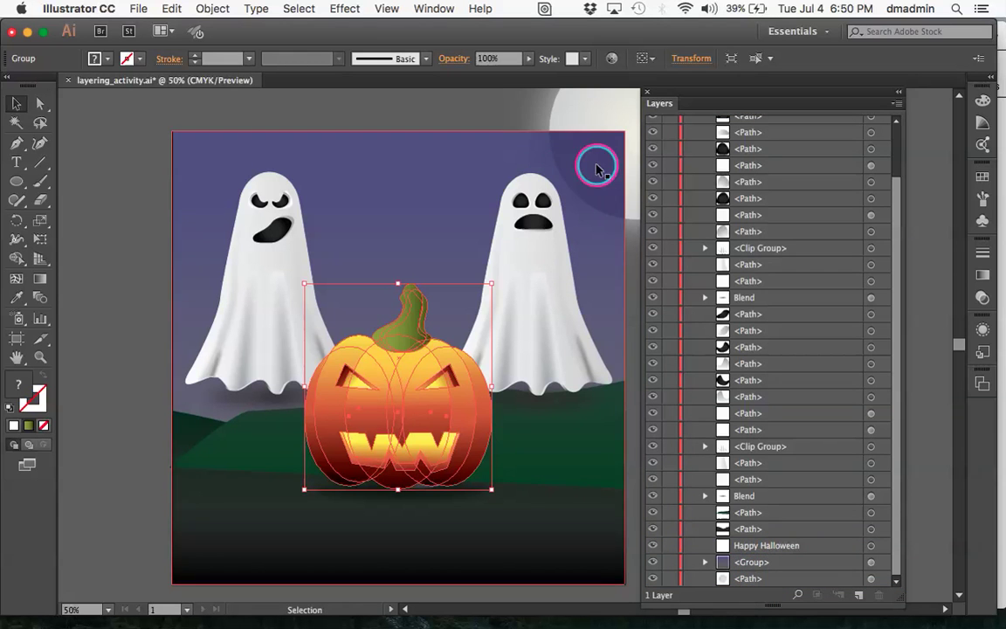
mouse_move(782, 576)
mouse_down()
mouse_move(769, 579)
mouse_move(764, 553)
mouse_move(768, 560)
mouse_up()
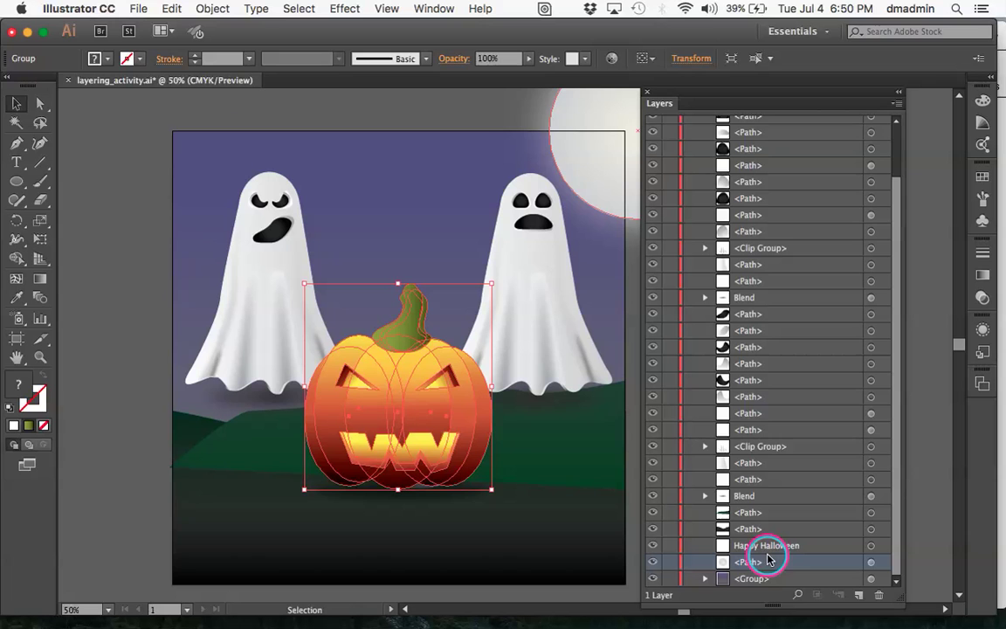
Reposition the Happy Halloween layer in the Layers panel
click(756, 547)
drag(756, 547, 505, 208)
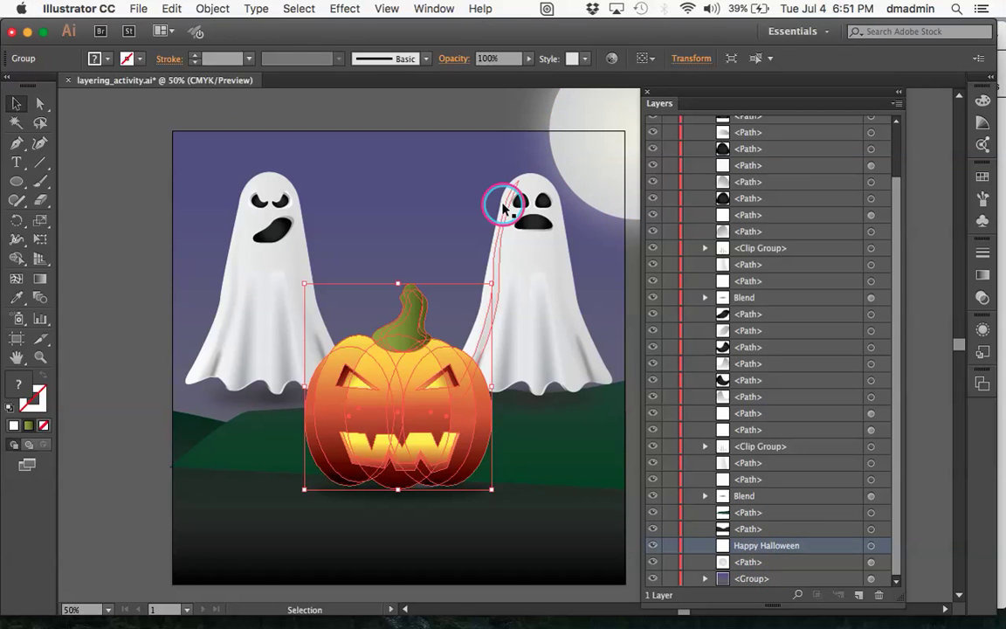
drag(504, 208, 802, 563)
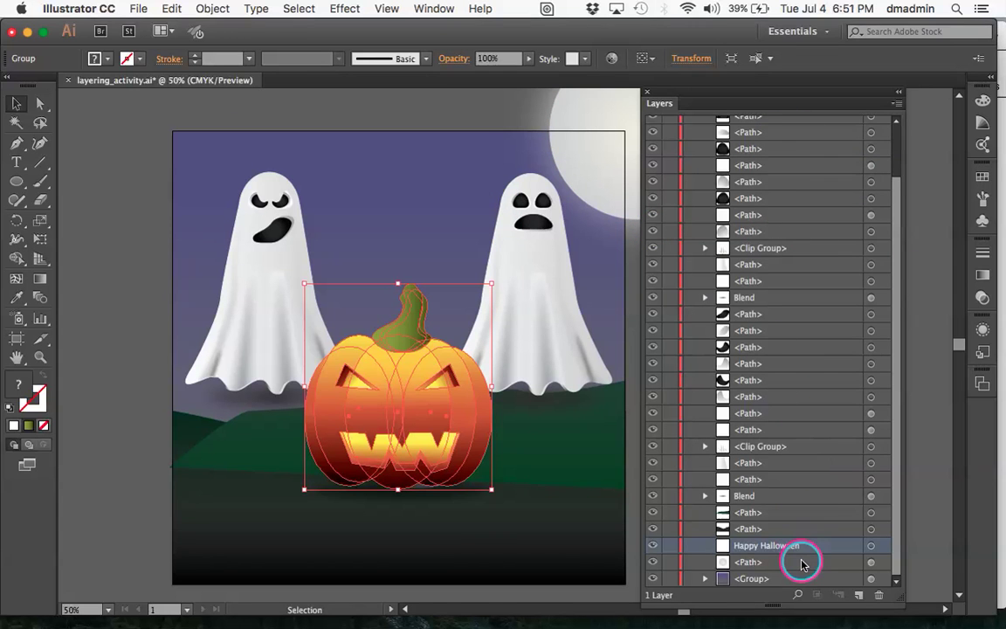
scroll(802, 564, up, 3)
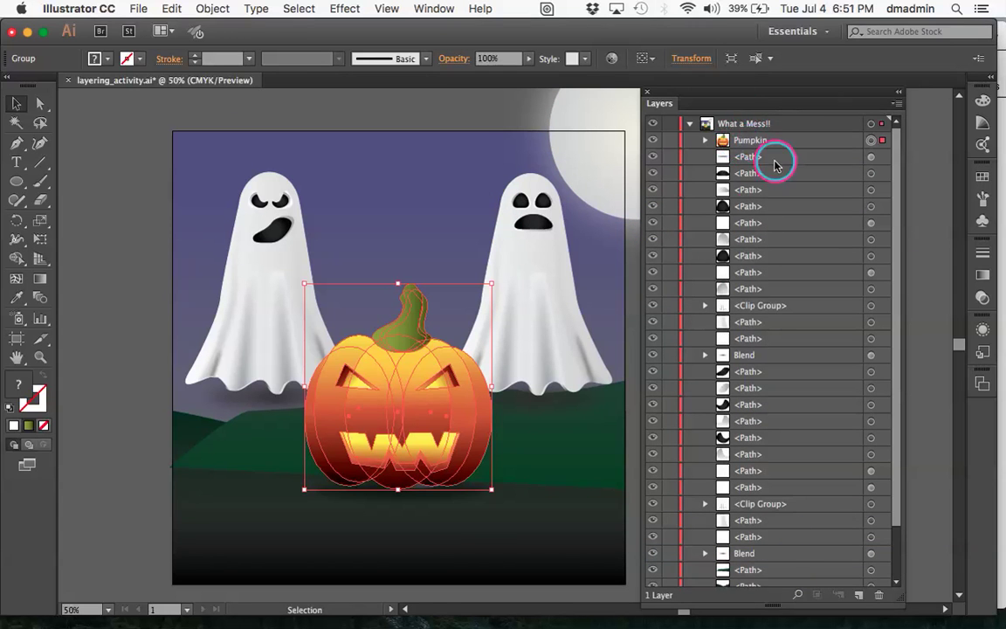
Lock the Pumpkin group so it can't be edited
click(671, 142)
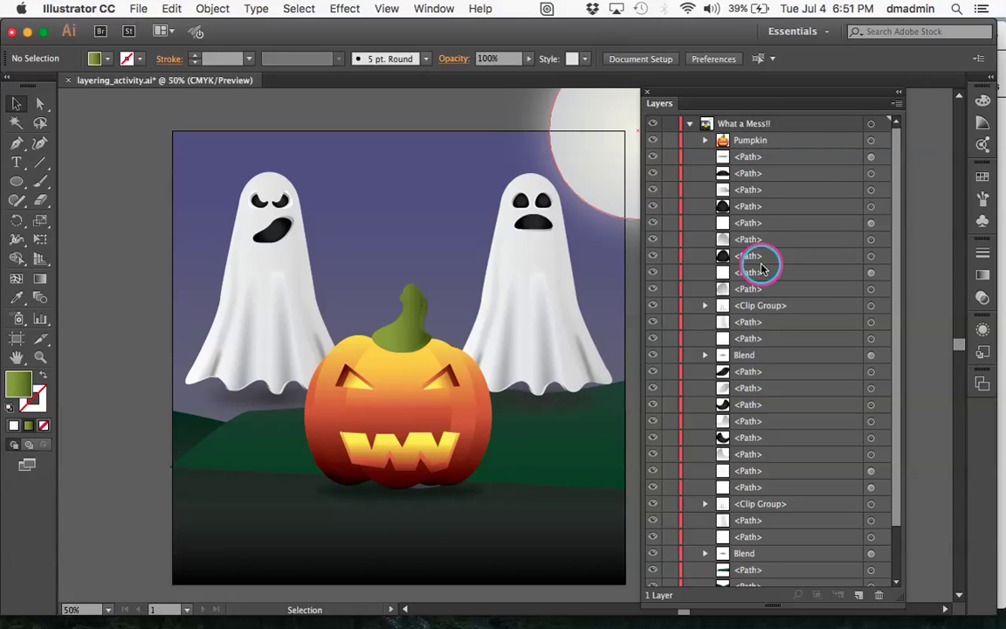
scroll(761, 268, down, 3)
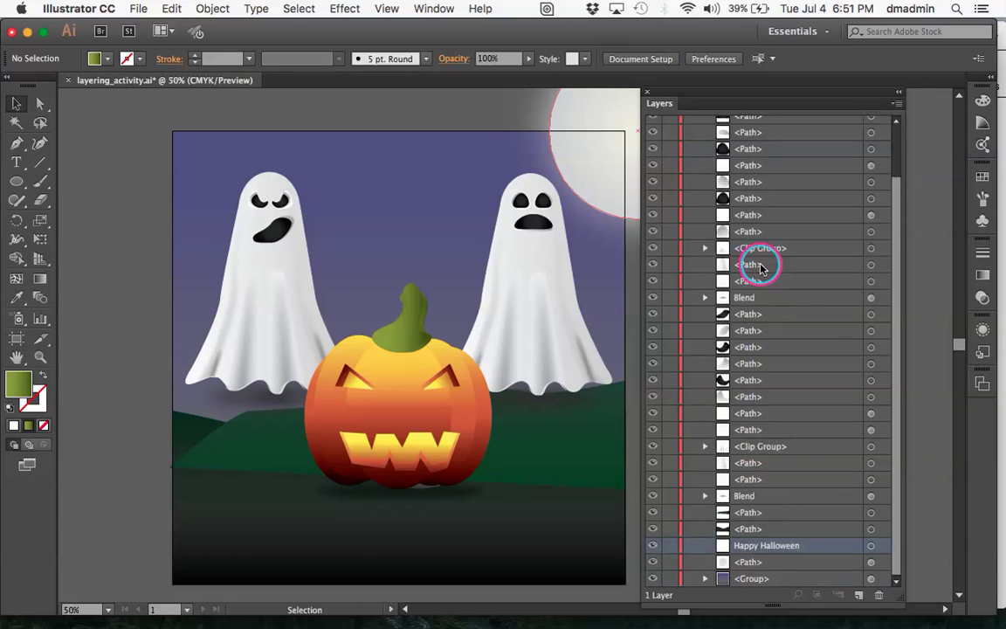
scroll(760, 269, up, 3)
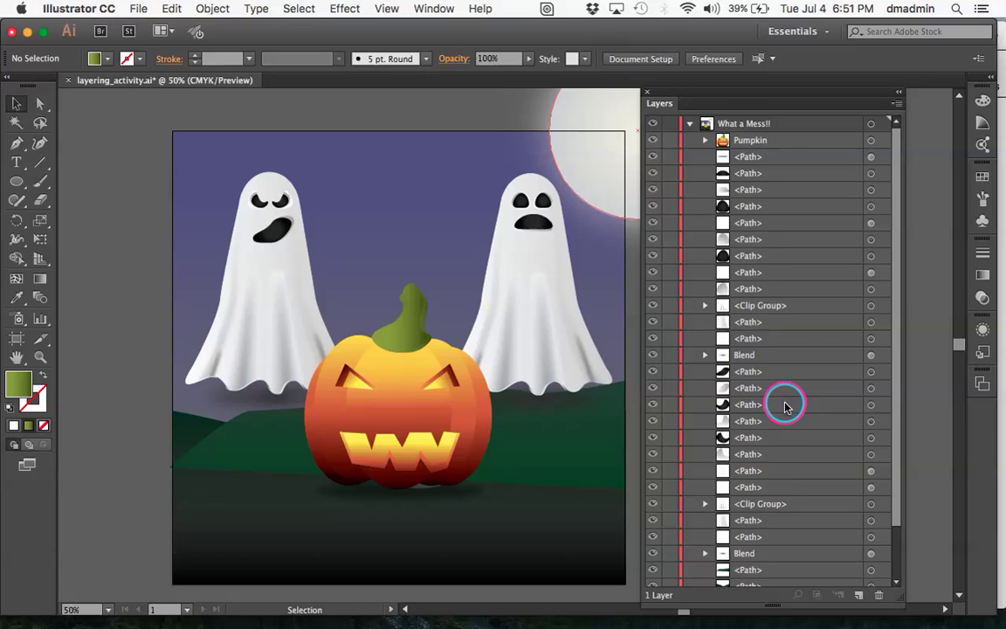
Target the left ghost's mouth path below the Blend layer
scroll(782, 402, down, 3)
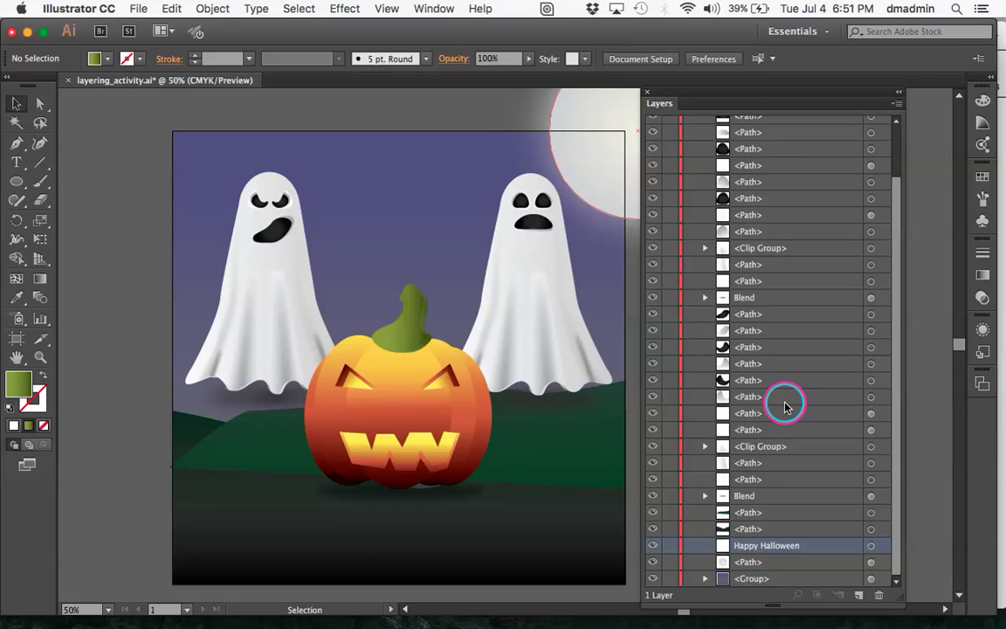
scroll(785, 405, up, 3)
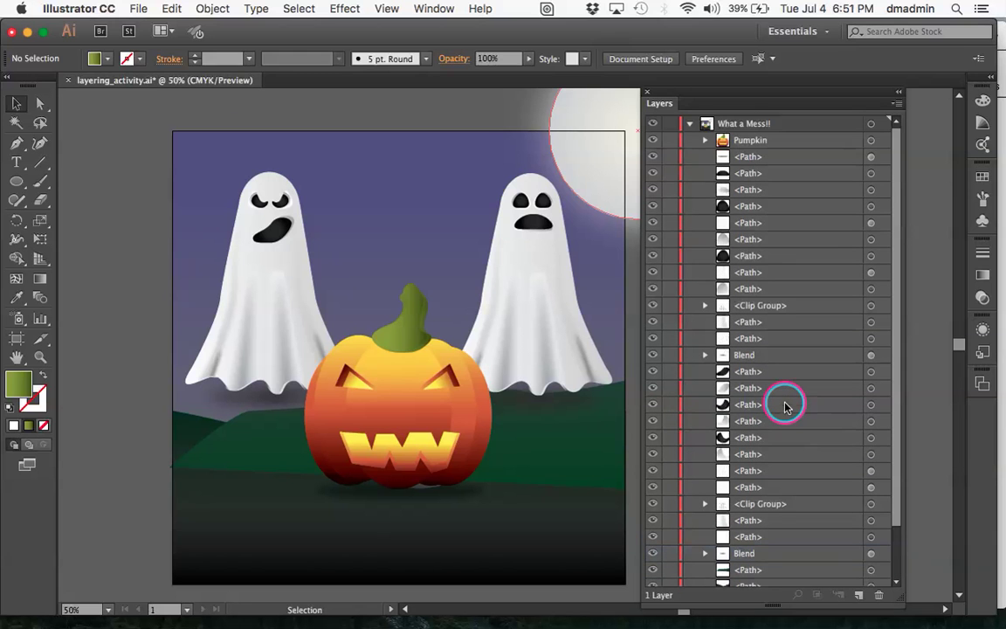
click(871, 372)
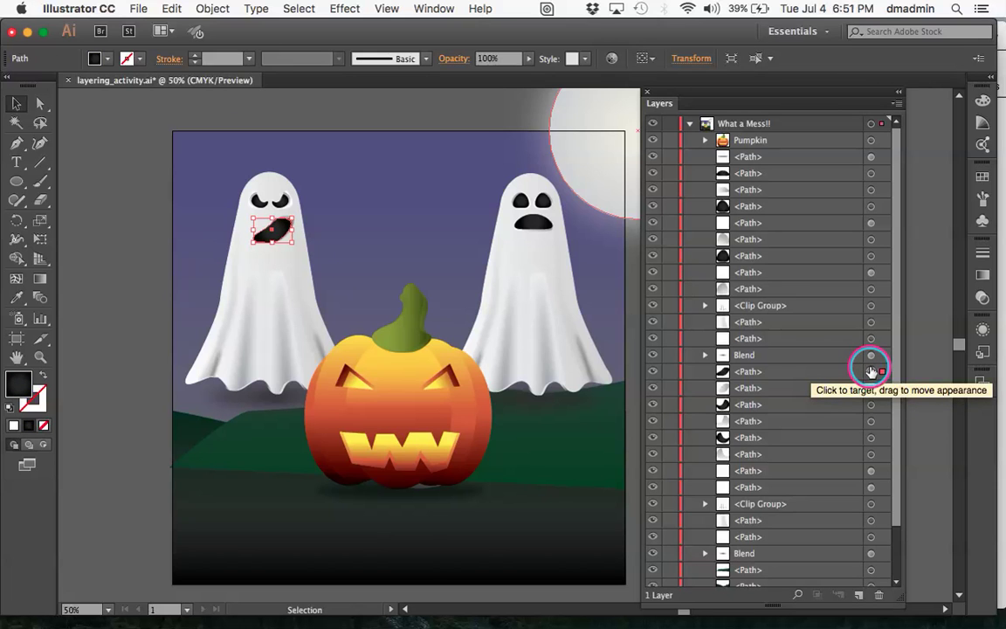